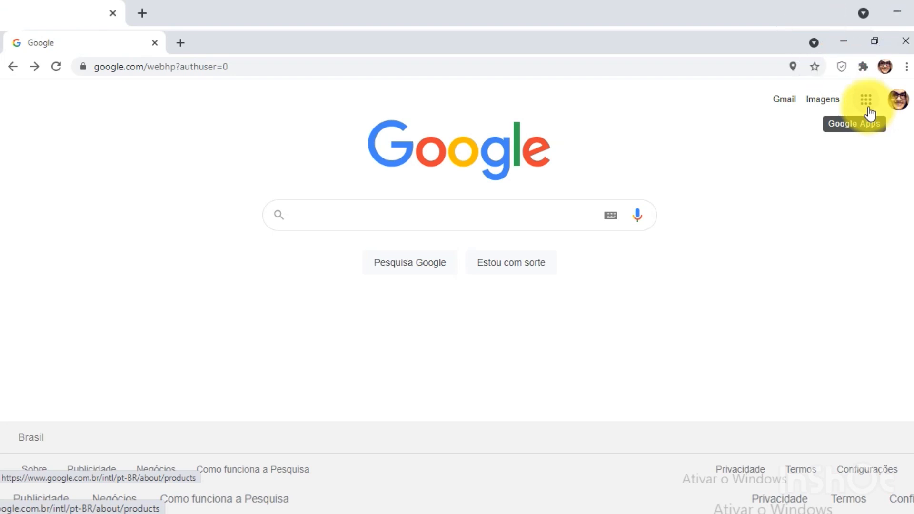
Open Google Drive from the Google apps list
left_click(868, 109)
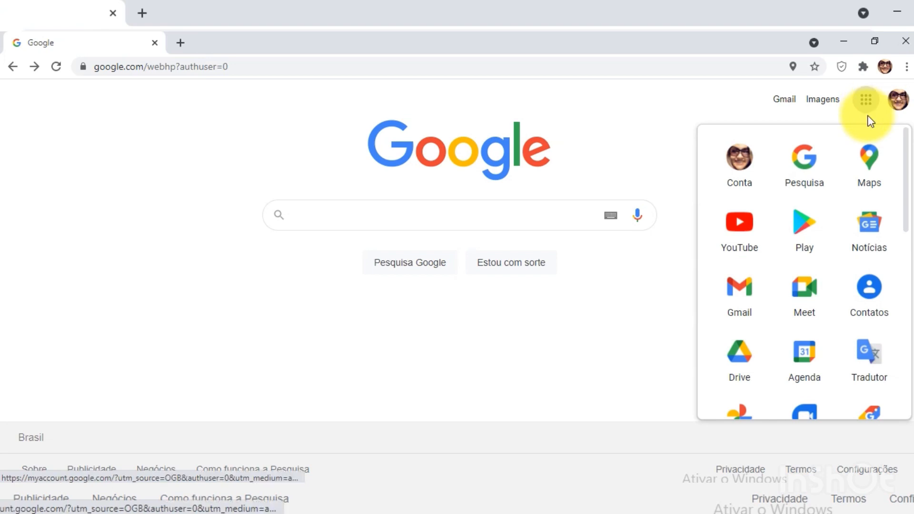
scroll(762, 281, "down", 1)
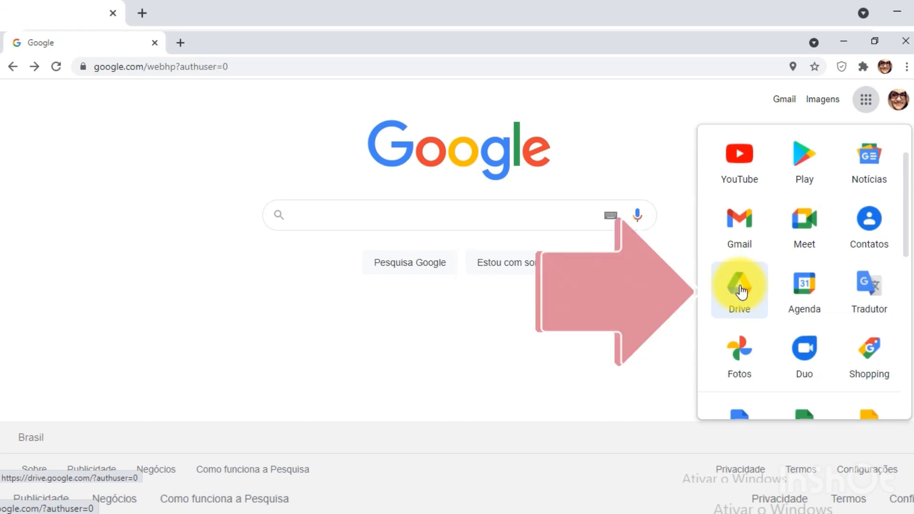
scroll(741, 290, "down", 2)
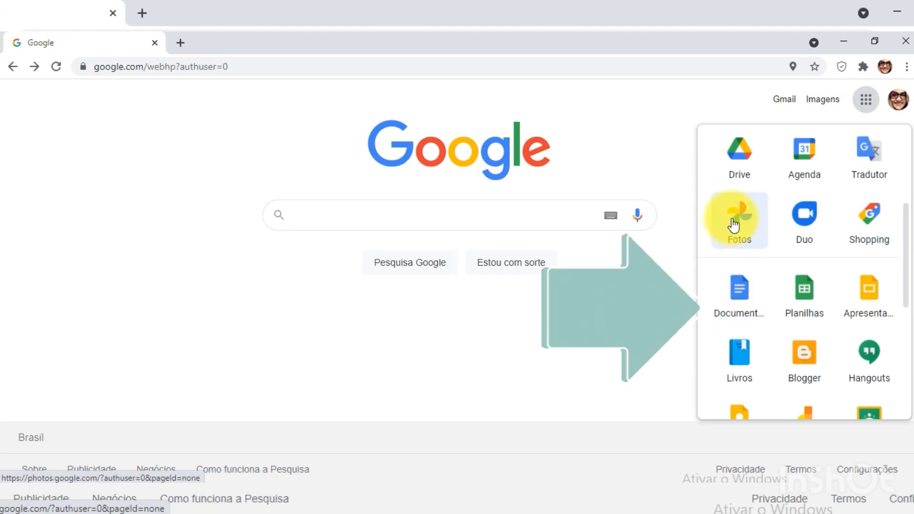
left_click(740, 178)
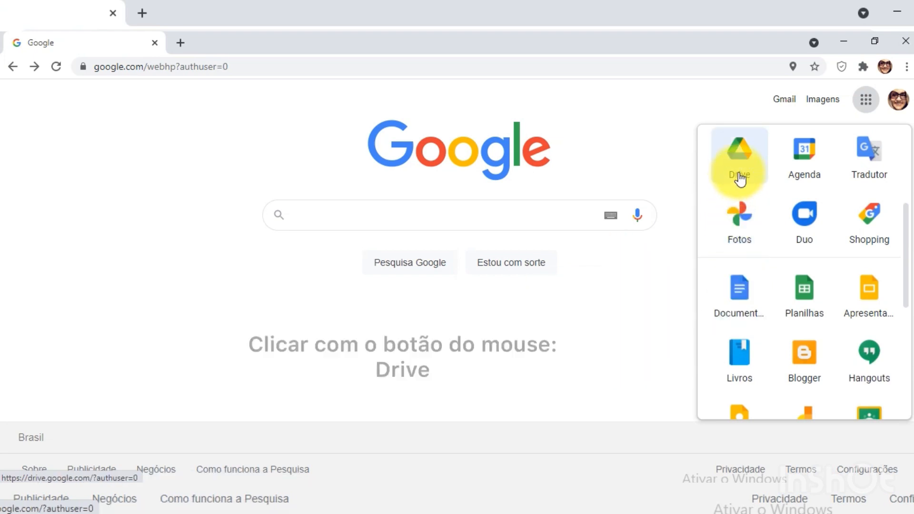
left_click(740, 179)
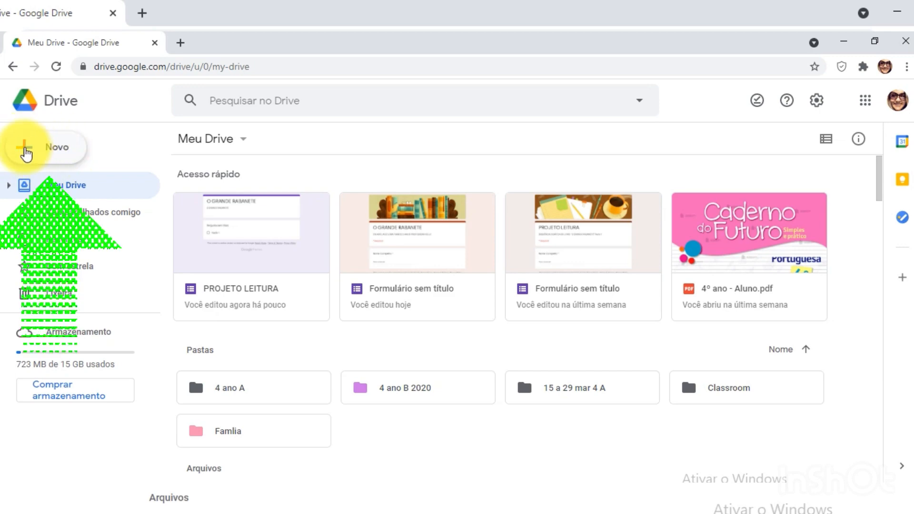
Create a blank Google Forms form in My Drive and name the file PROJETO LEITURA
left_click(35, 151)
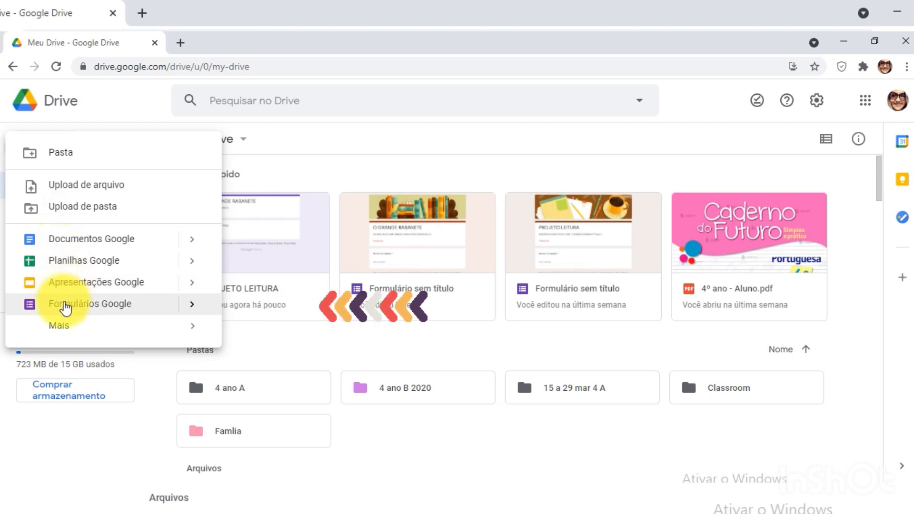
left_click(65, 307)
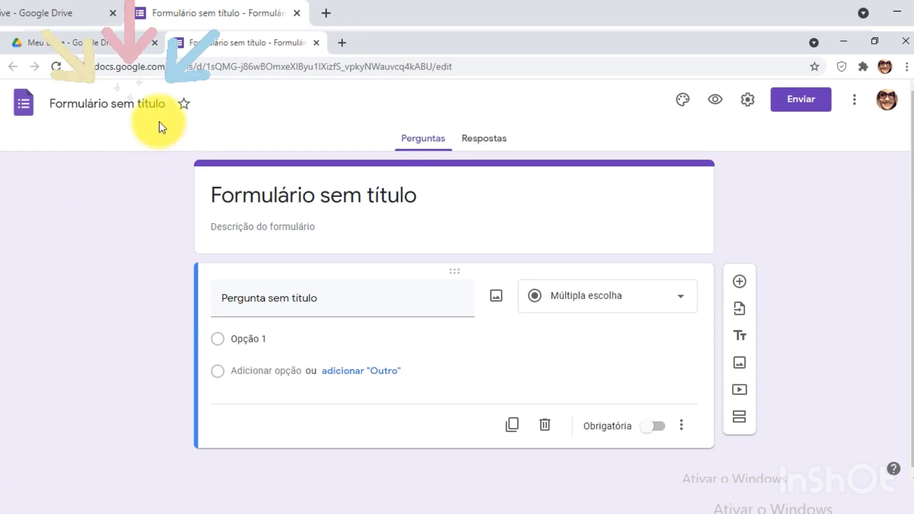
left_click(165, 105)
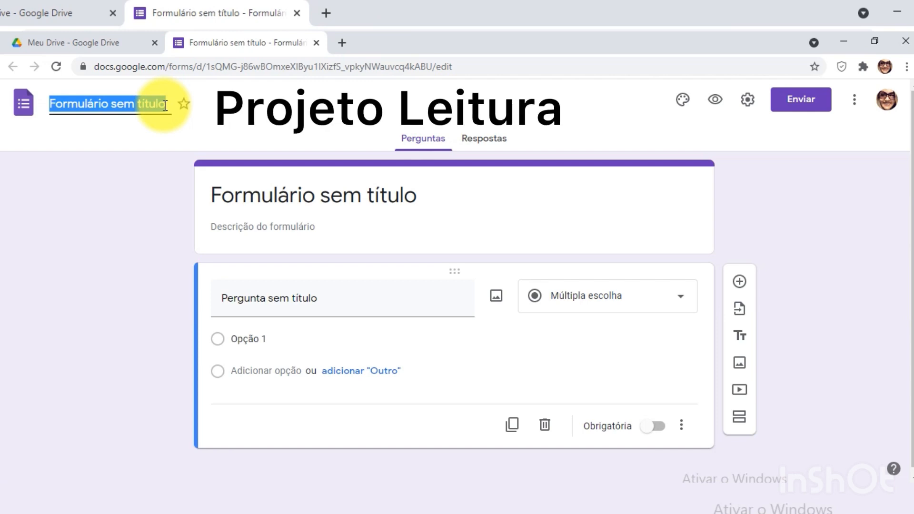
type("PR")
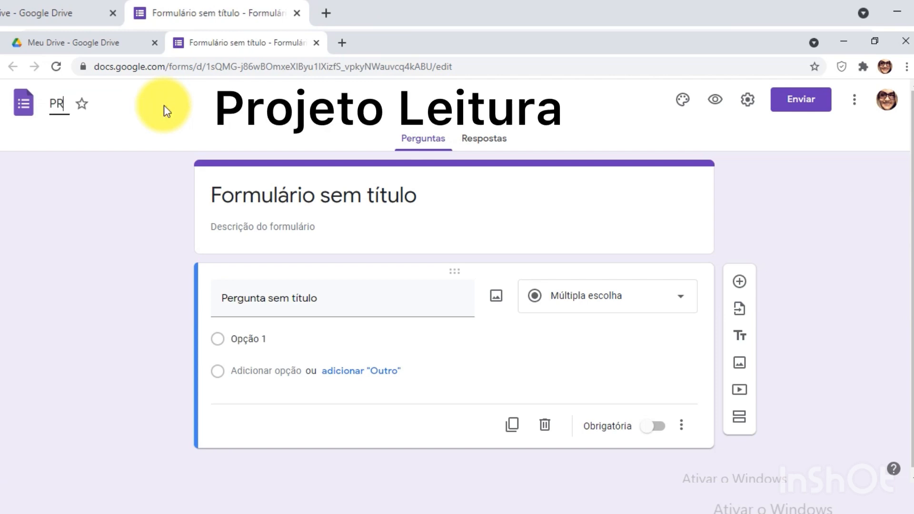
type("OJETO LE")
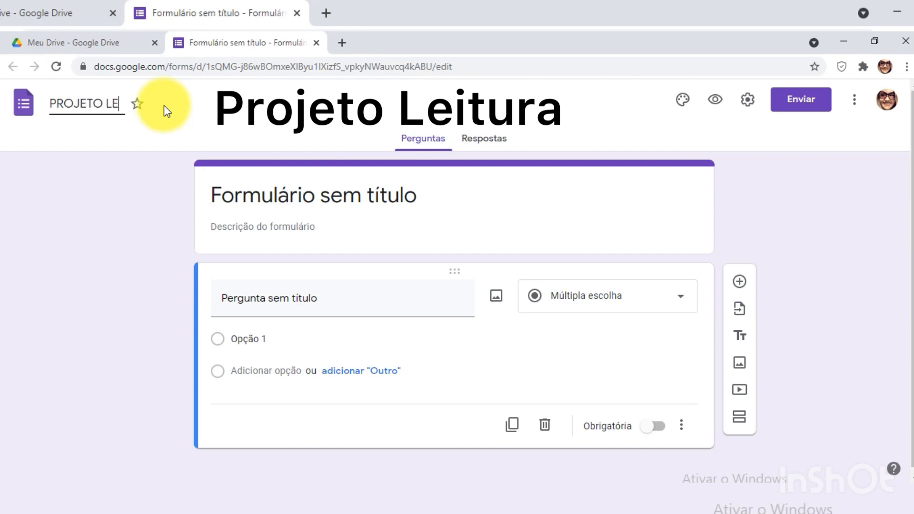
type("ITURA")
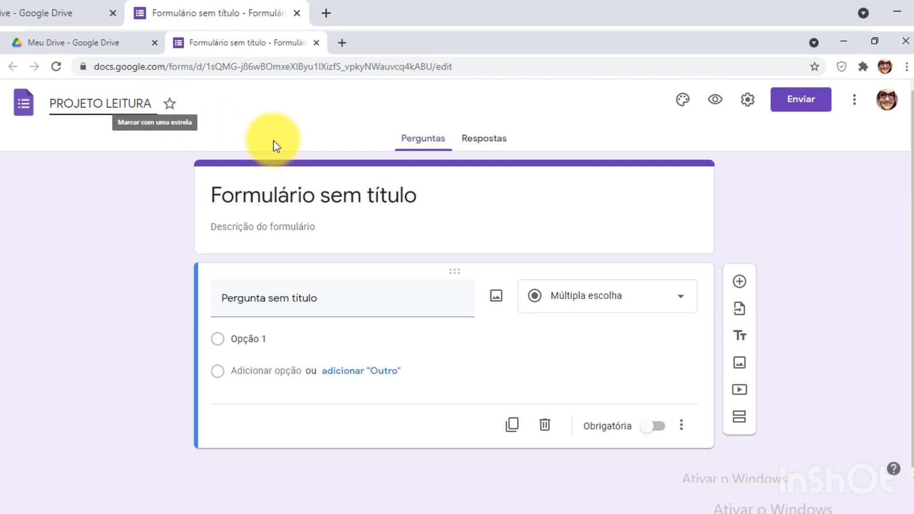
Replace the title in the form's header card with O GRANDE RABANETE
left_click(422, 203)
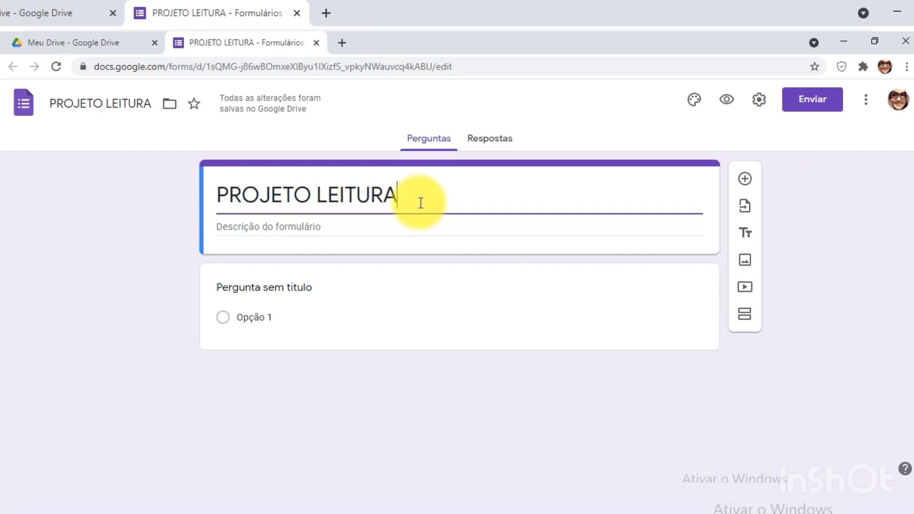
key("BackSpace")
key("BackSpace")
key("BackSpace")
key("BackSpace")
key("BackSpace")
key("BackSpace")
key("BackSpace")
key("BackSpace")
key("BackSpace")
key("BackSpace")
key("BackSpace")
key("BackSpace")
key("BackSpace")
key("BackSpace")
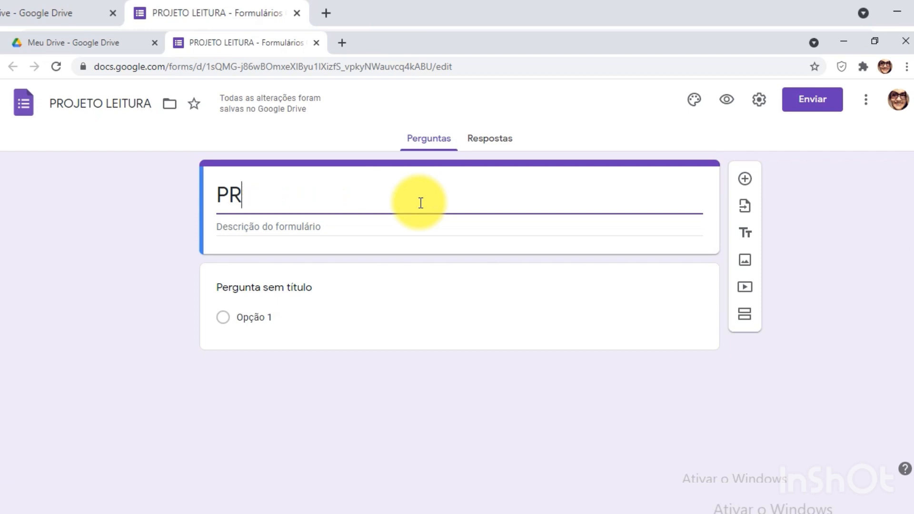
key("BackSpace")
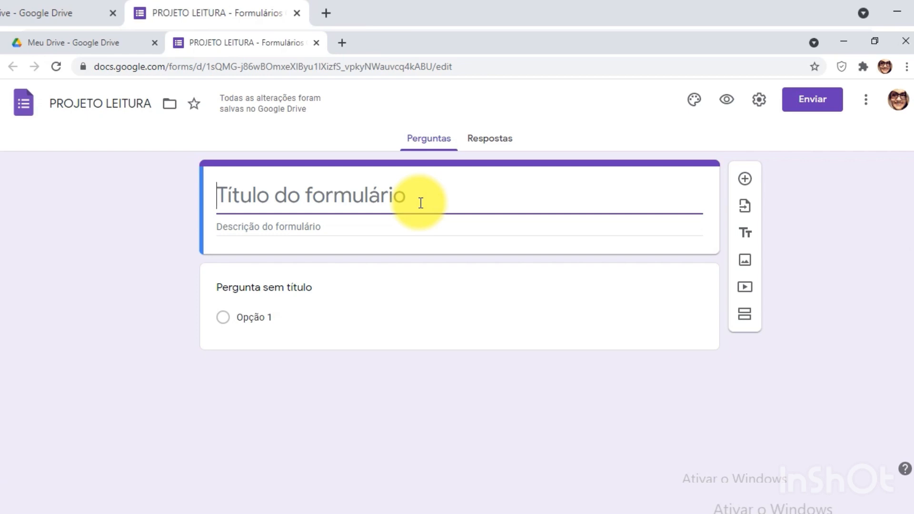
type("O")
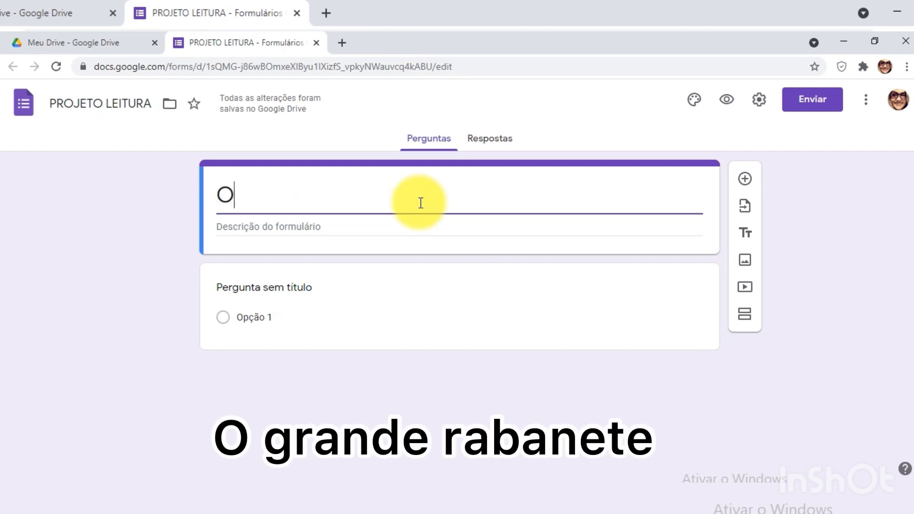
type(" GRAND")
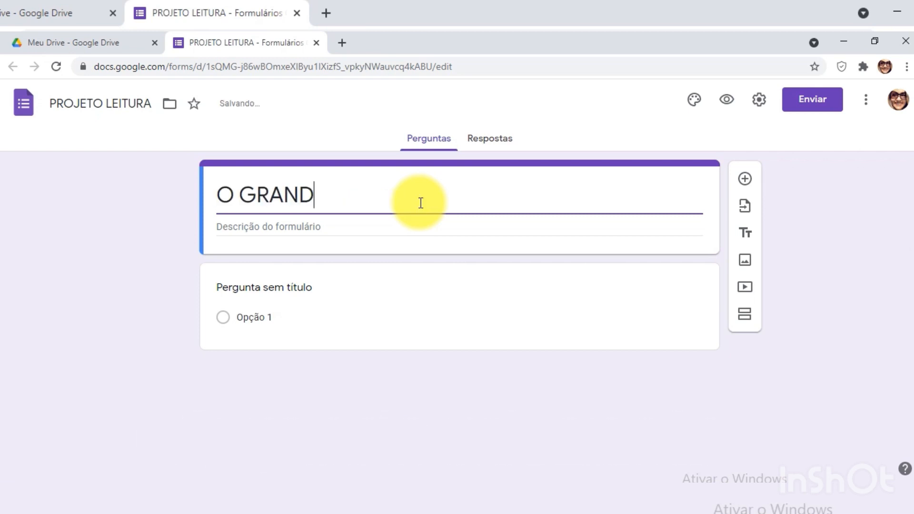
type("E RANA")
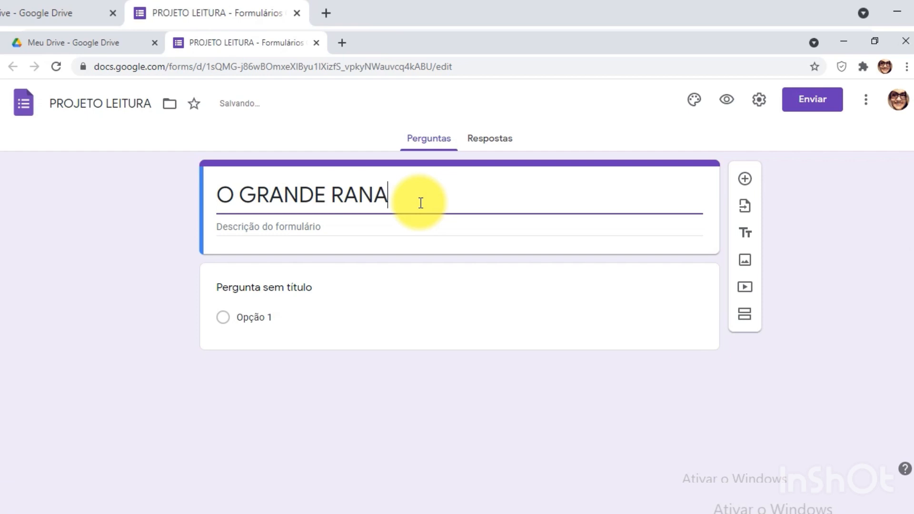
key("BackSpace")
key("BackSpace")
type("BANETE")
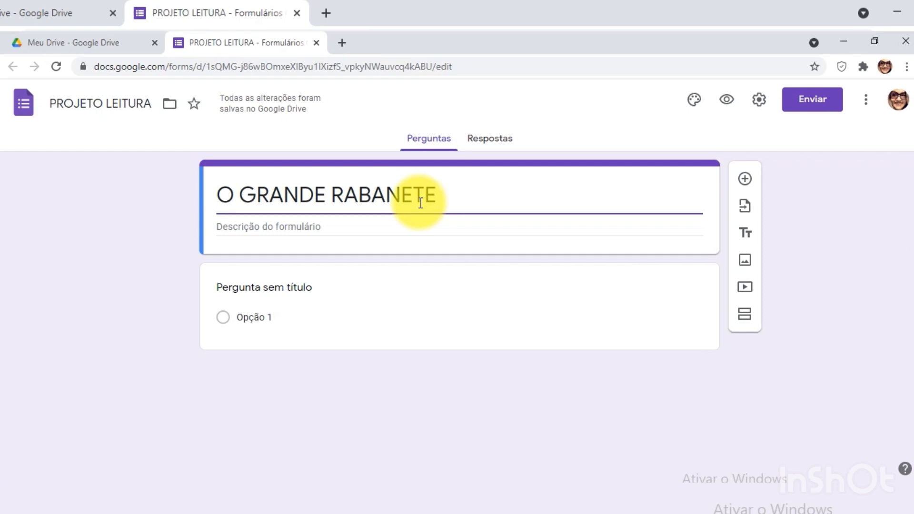
Fill in the form description with the school's name followed by 2°ANO B, ending with a line break
left_click(325, 227)
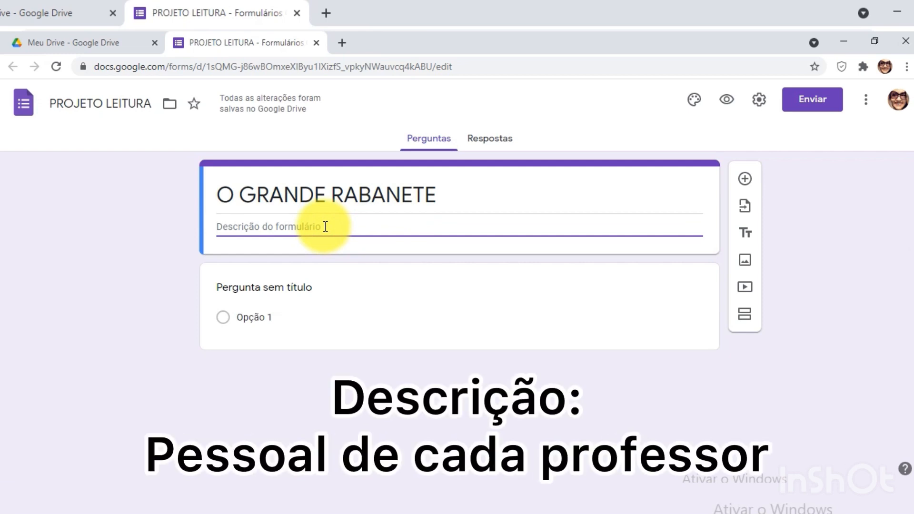
type("E")
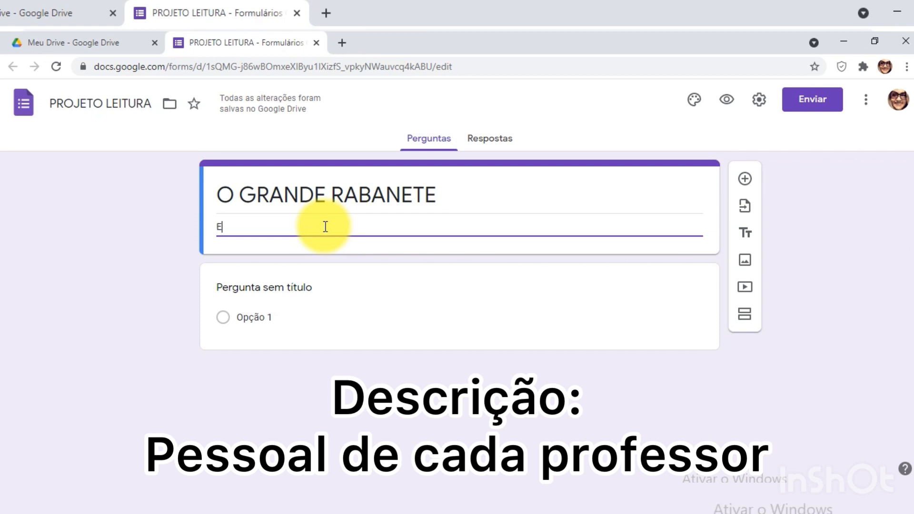
type(".M")
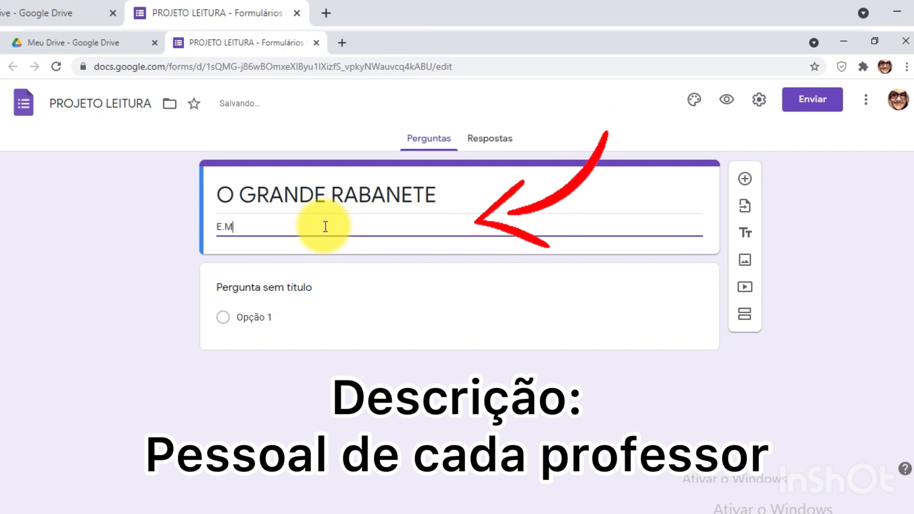
type(". ADE")
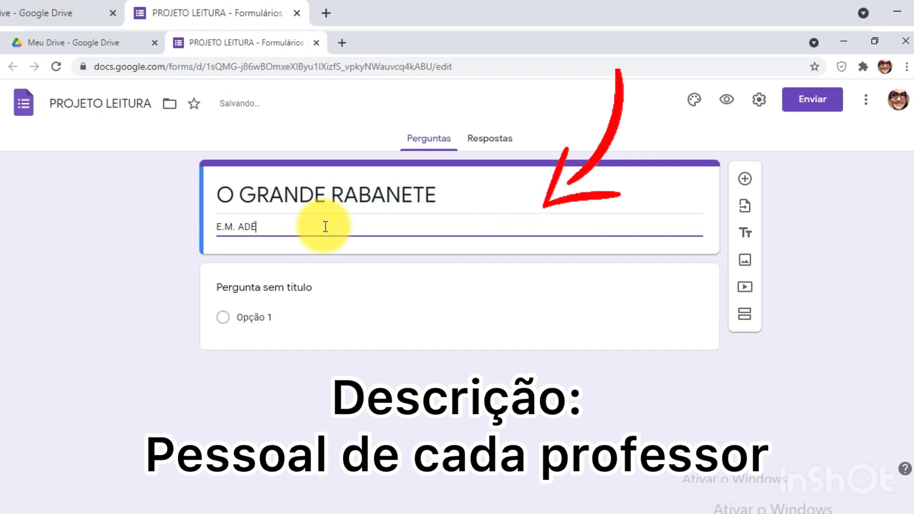
key("BackSpace")
type("ÉLIA DE L")
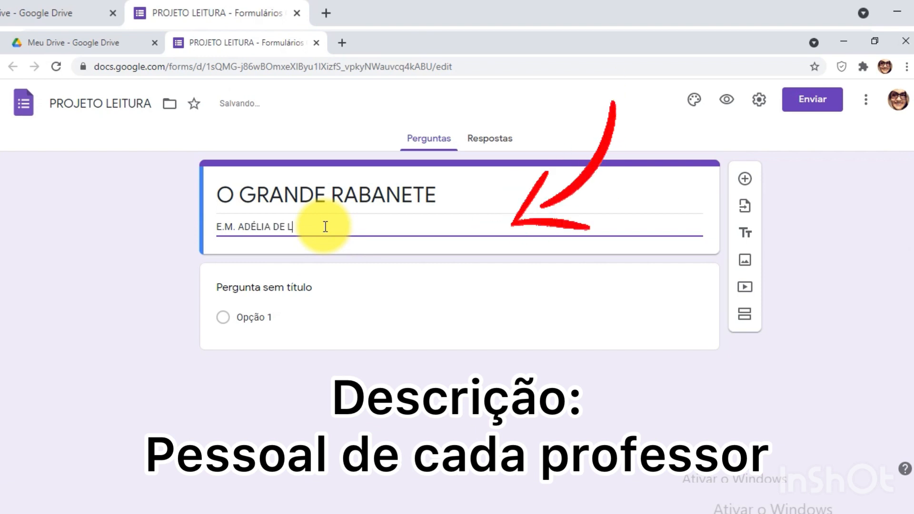
type("IMA FRANC")
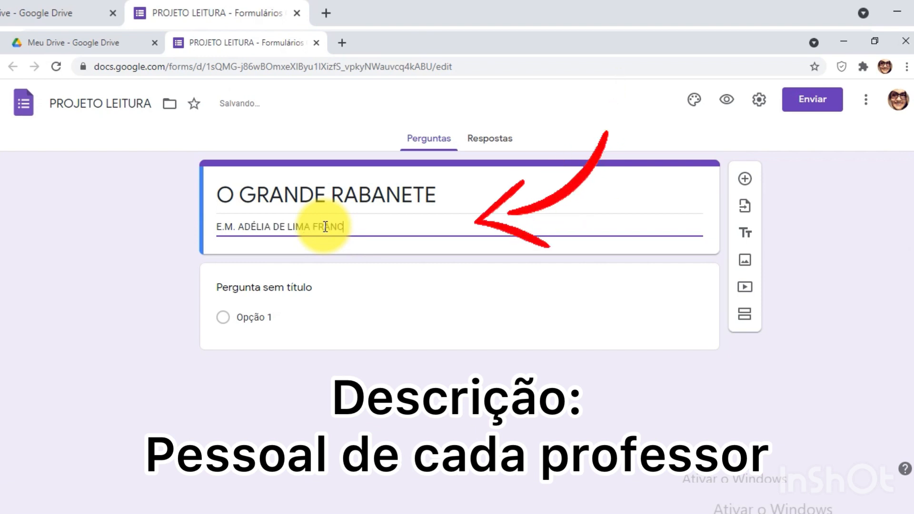
type("O 2")
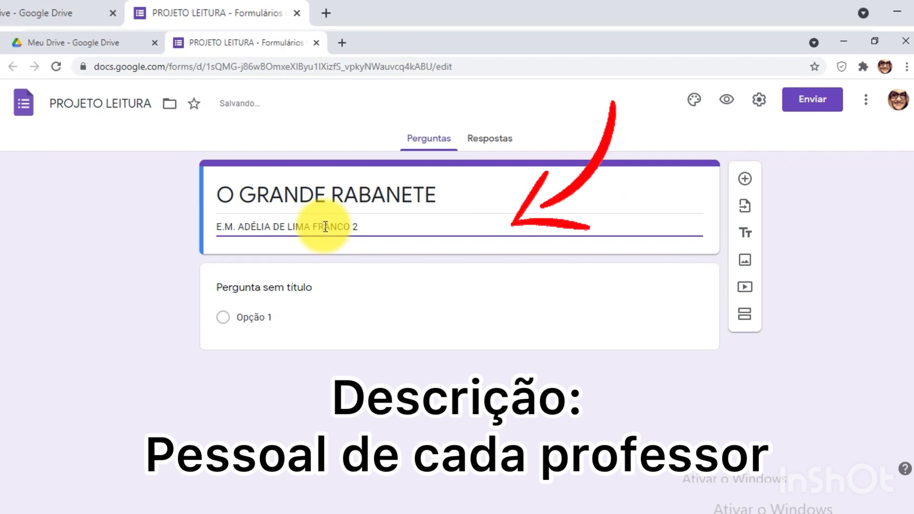
type("°ANO B")
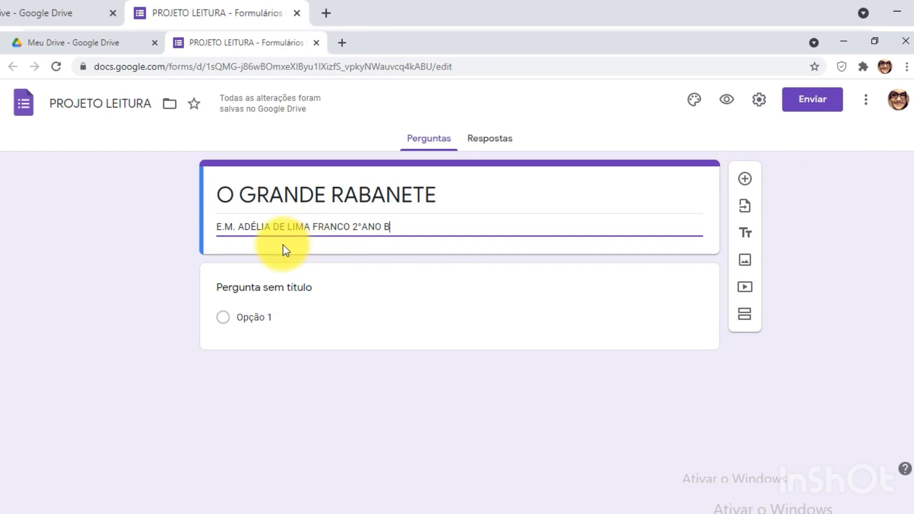
key("Return")
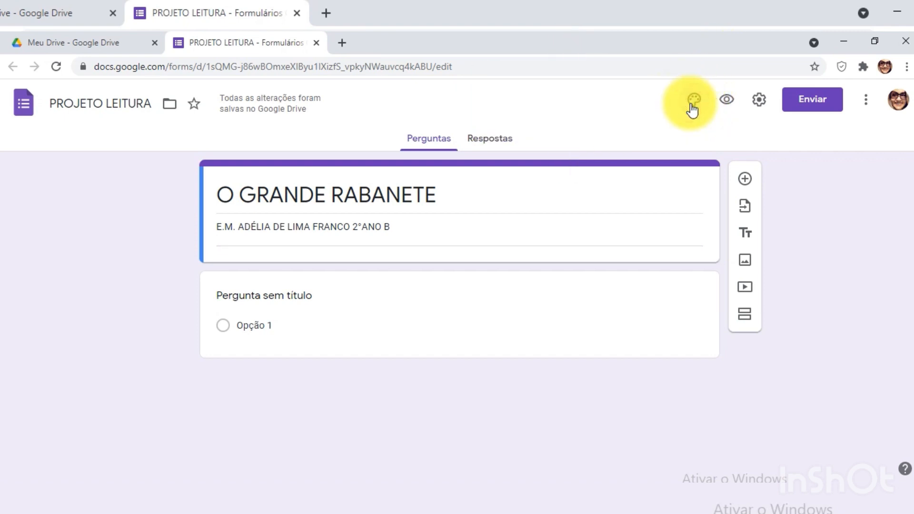
Insert the illustrated bookshelf picture from the Trabalho e escola themes as the form's header image
left_click(693, 100)
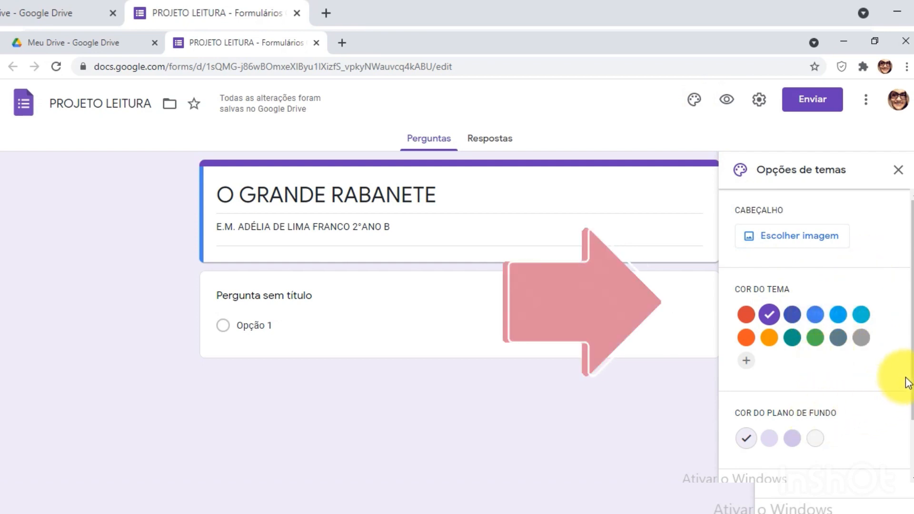
left_click_drag(912, 381, 910, 321)
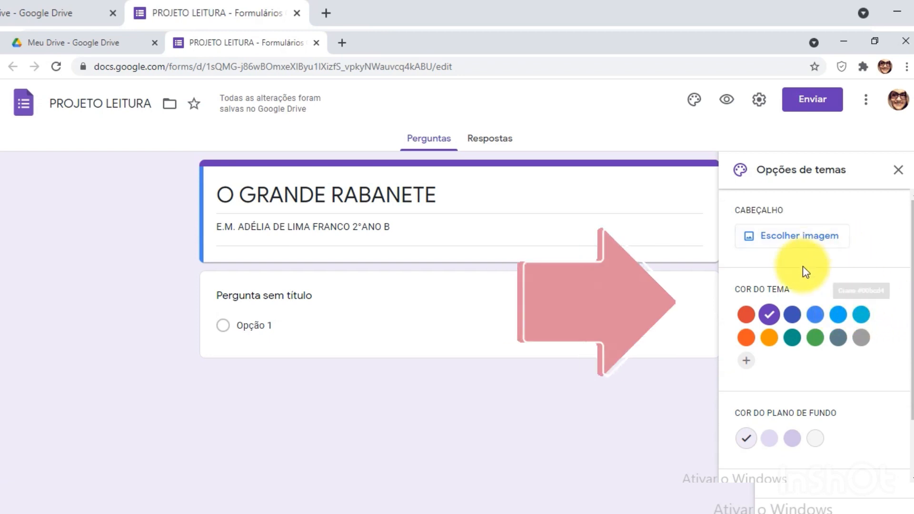
left_click(810, 242)
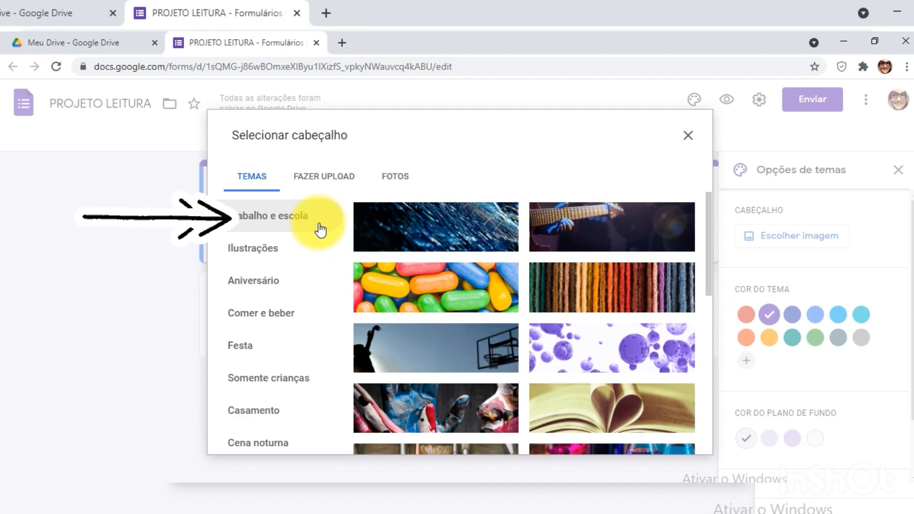
scroll(439, 241, "down", 9)
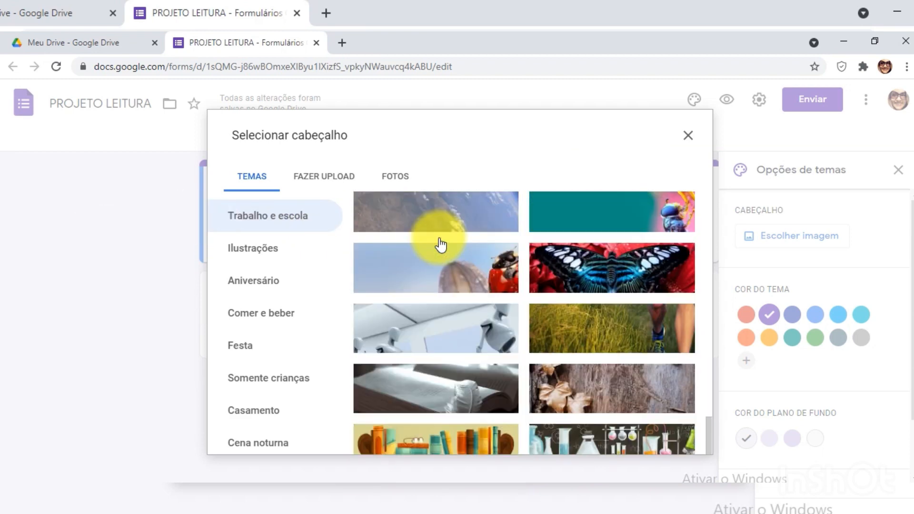
scroll(439, 239, "down", 1)
left_click(397, 401)
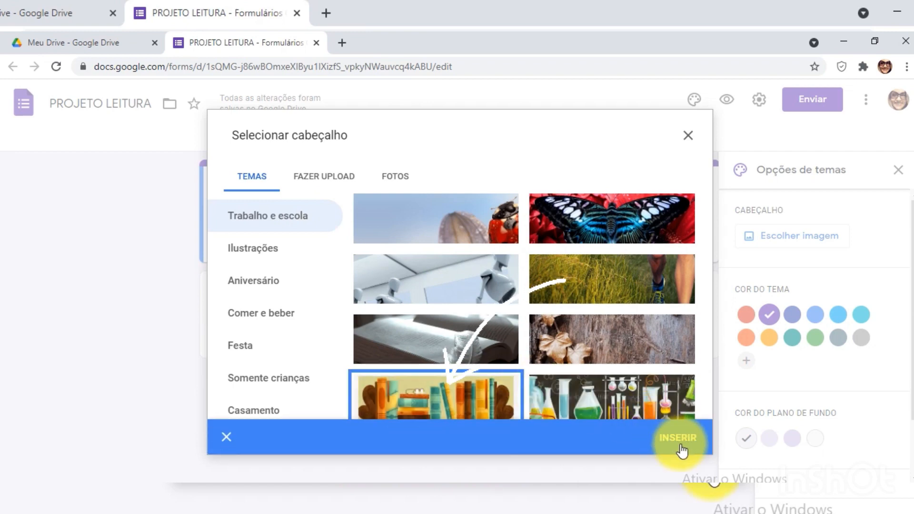
left_click(473, 405)
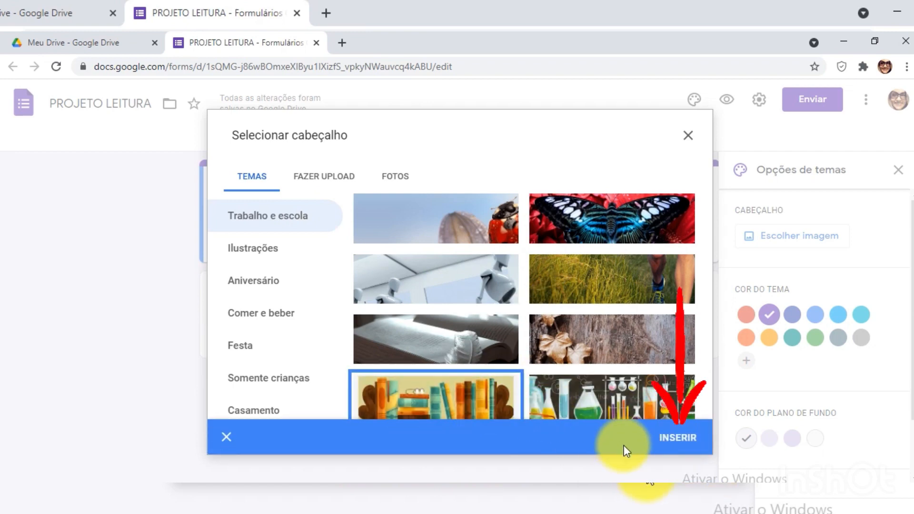
left_click(493, 405)
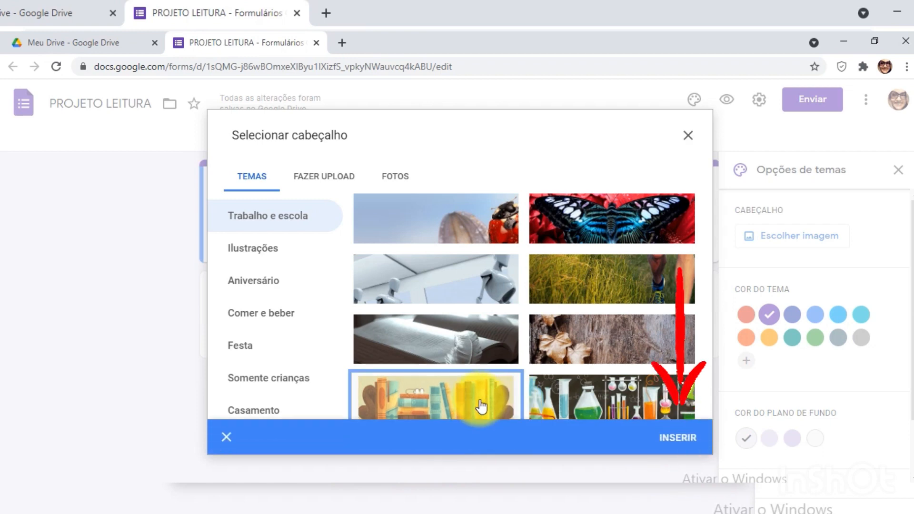
left_click(694, 435)
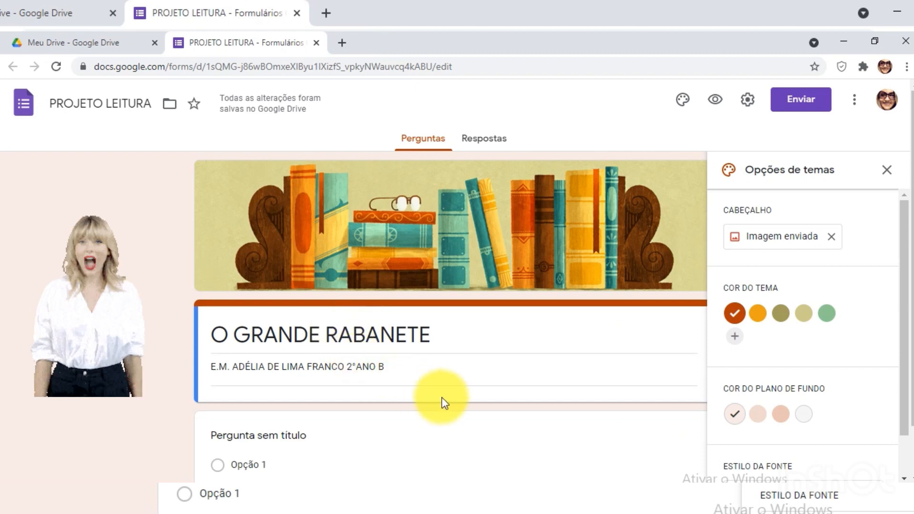
Close the theme options and set the form's confirmation message to ATIVIDADE REALIZADA COM SUCESSO!
scroll(444, 397, "down", 1)
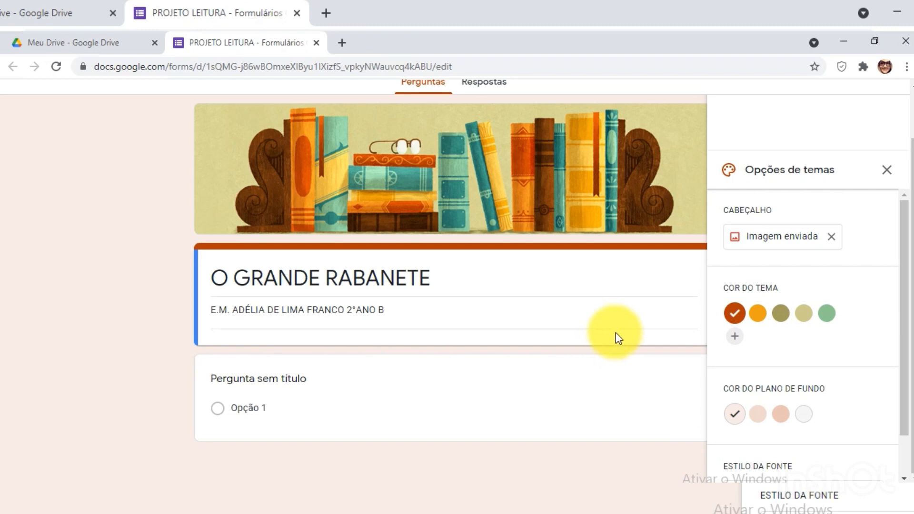
left_click(884, 170)
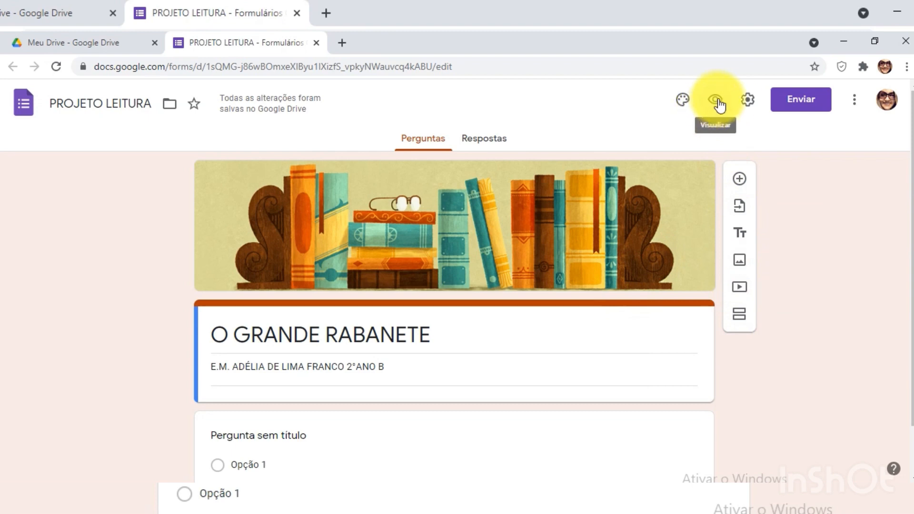
left_click(746, 101)
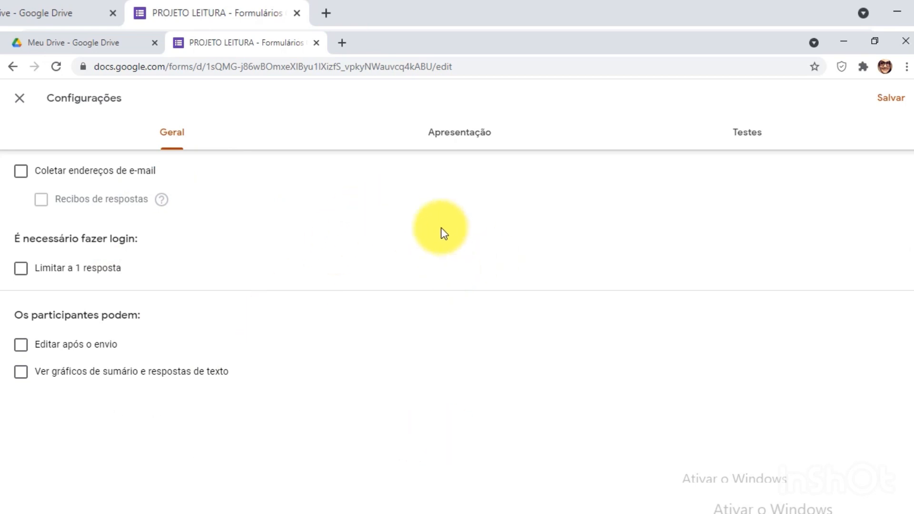
left_click(452, 142)
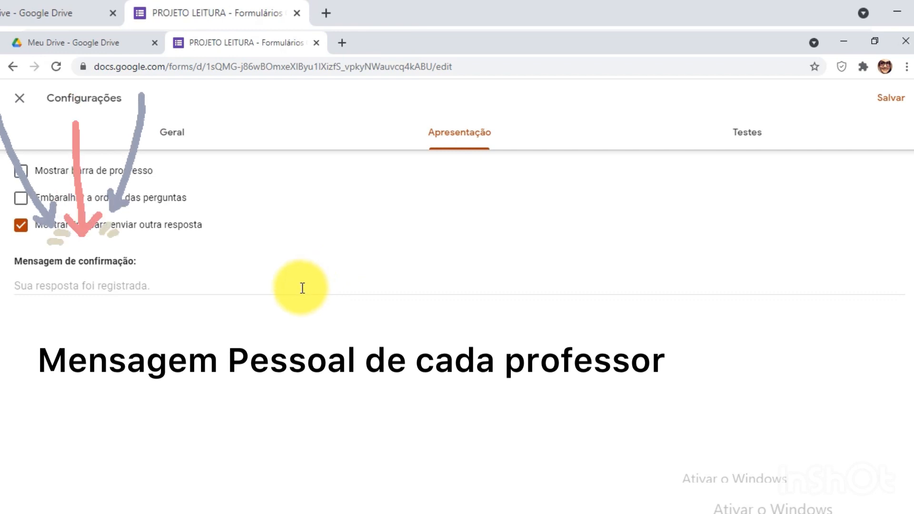
left_click(229, 288)
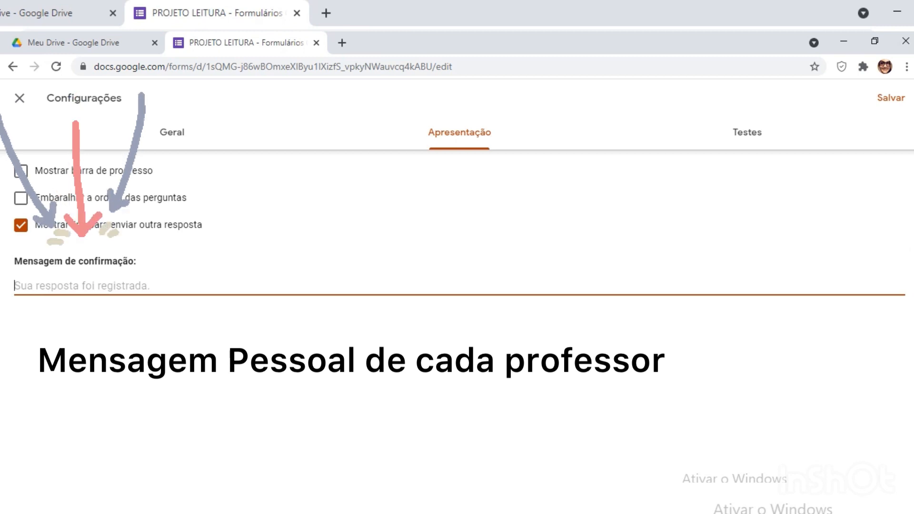
type("ATI")
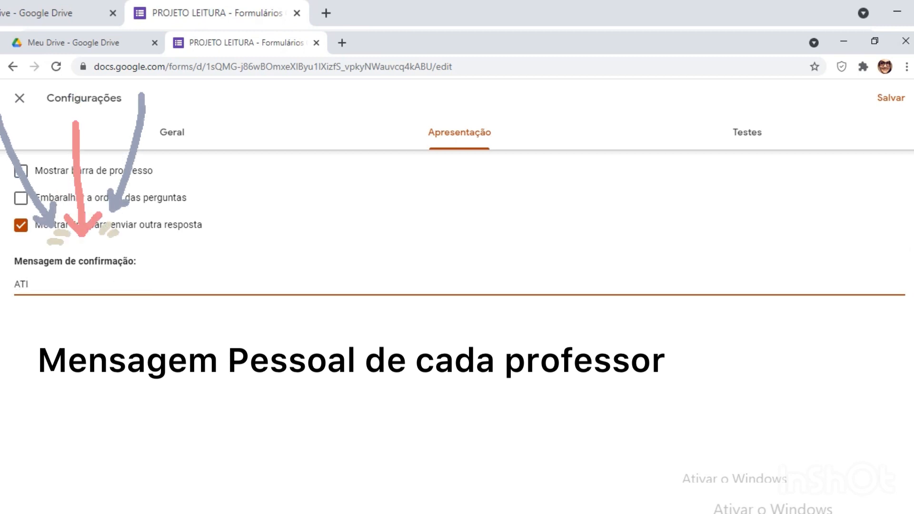
type("VIDADE")
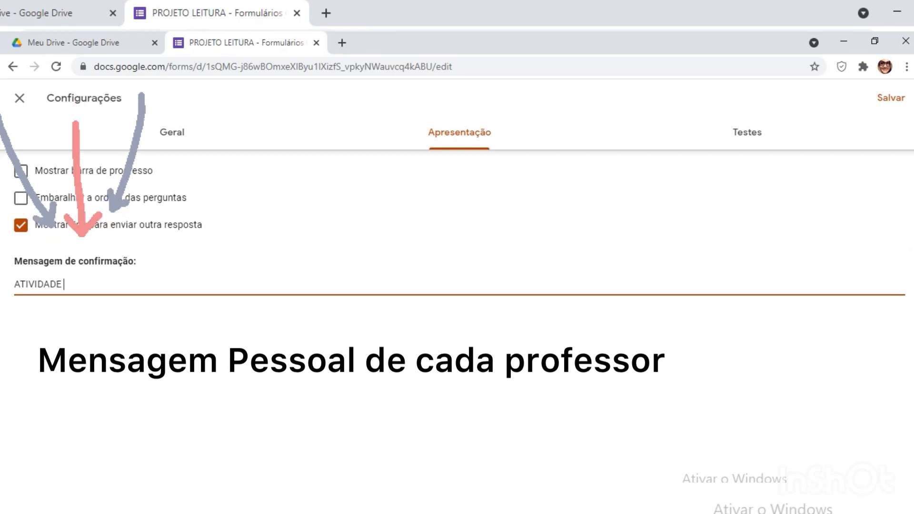
type(" REALIZAD")
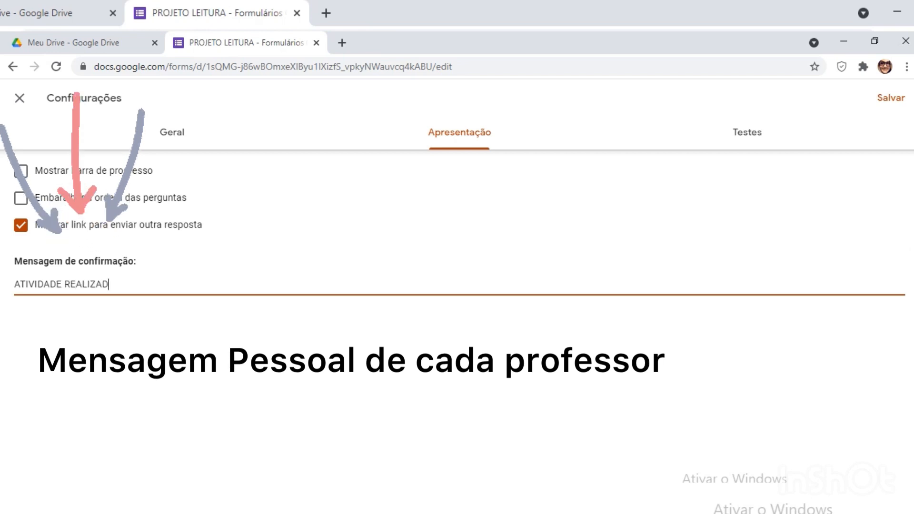
type("A COM SUC")
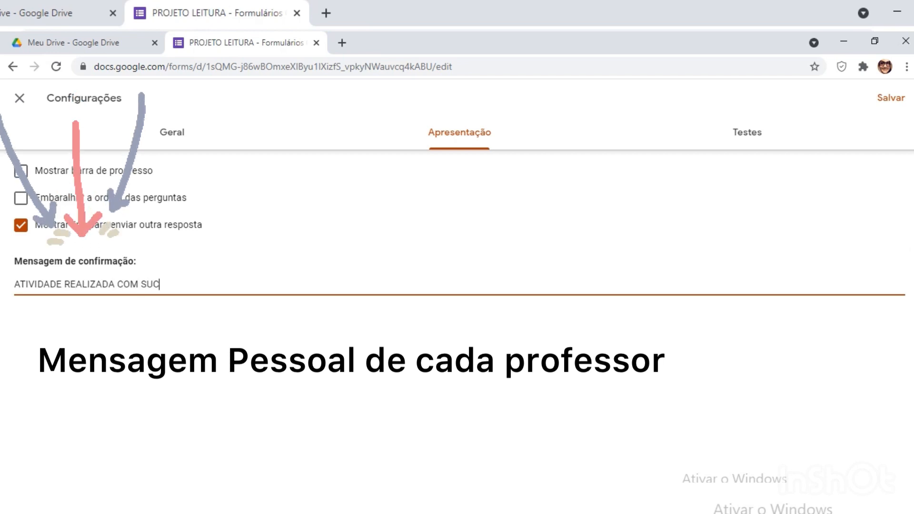
type("ESSO!")
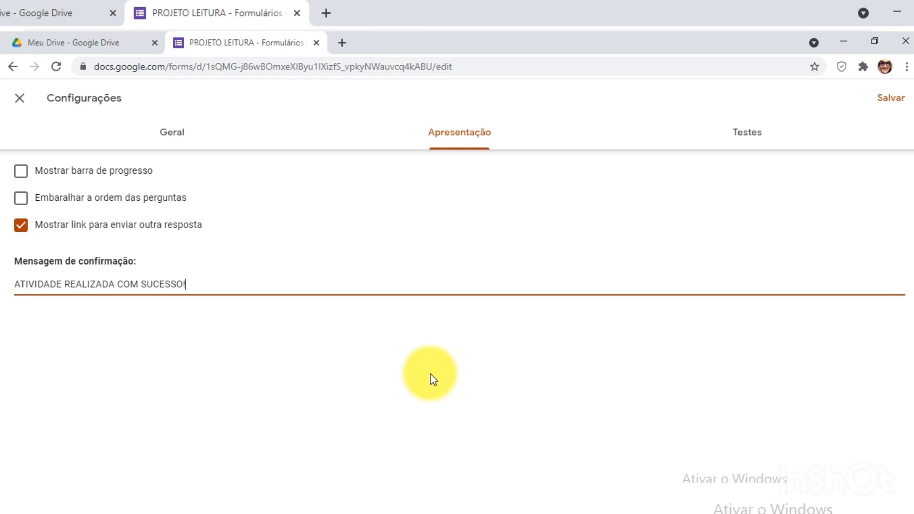
Turn the form into a quiz with point values (Valores) hidden from respondents, and save the settings
left_click(744, 137)
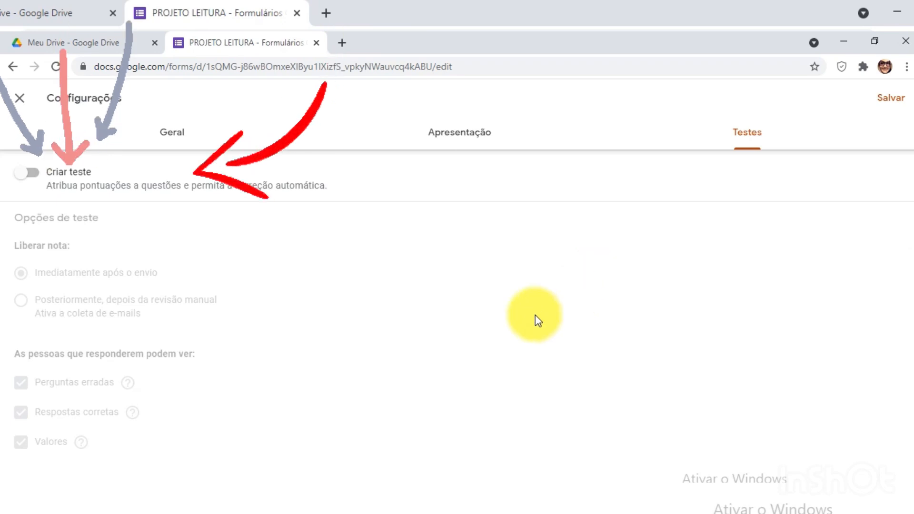
left_click(21, 175)
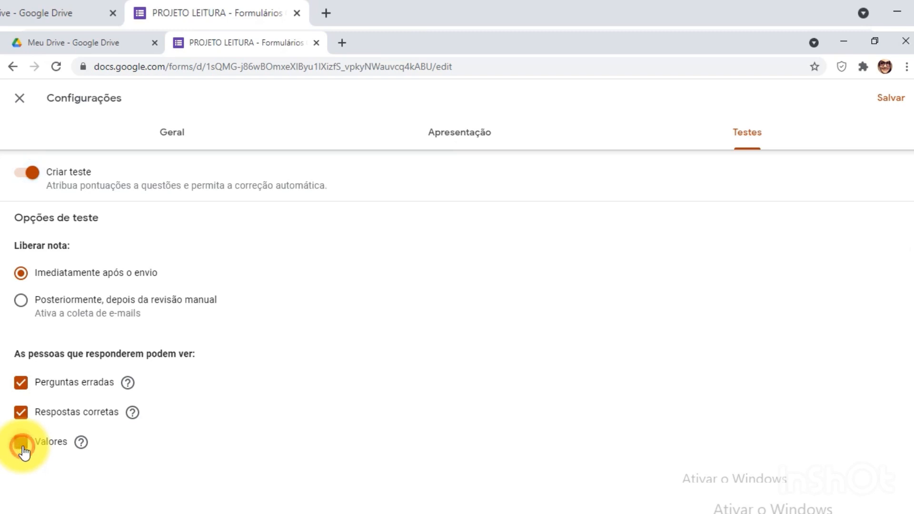
left_click(21, 442)
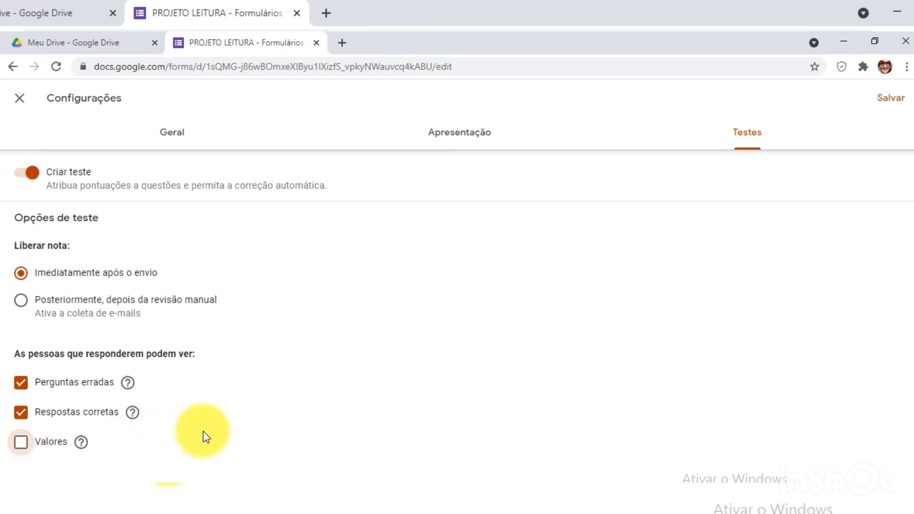
left_click(892, 98)
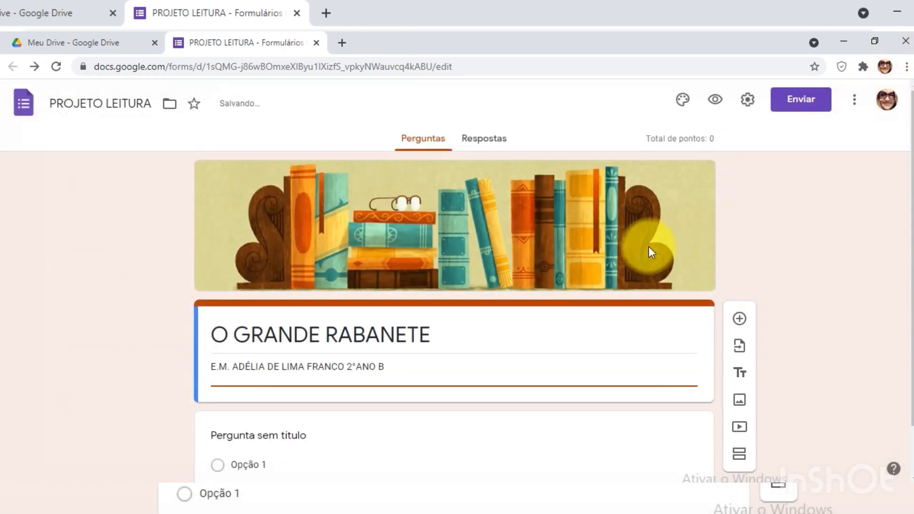
Choose the untitled O GRANDE RABANETE form with the bookshelf header as the source for importing questions
scroll(761, 239, "down", 1)
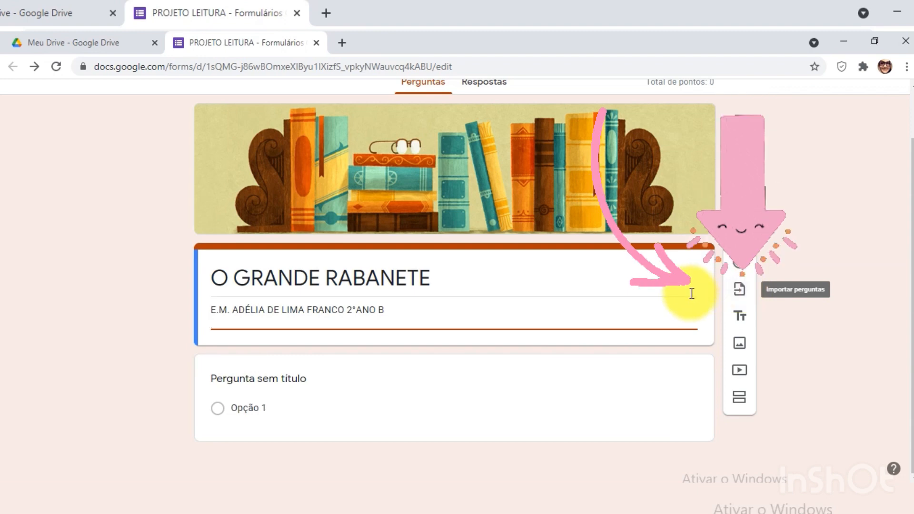
left_click(738, 293)
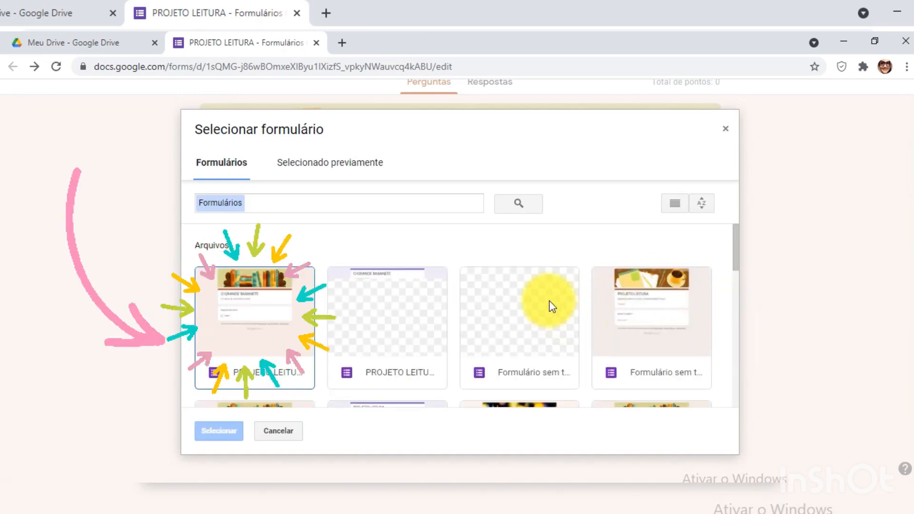
scroll(547, 292, "down", 2)
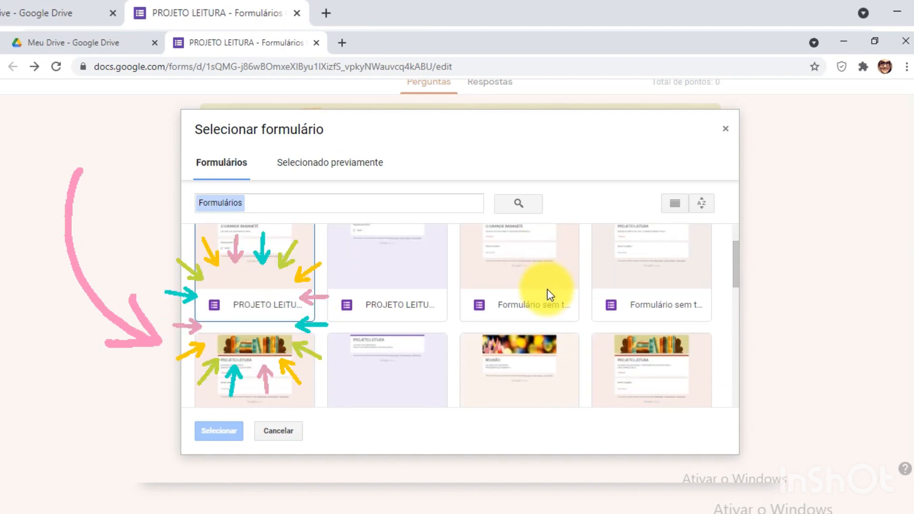
scroll(546, 289, "down", 3)
scroll(547, 289, "up", 1)
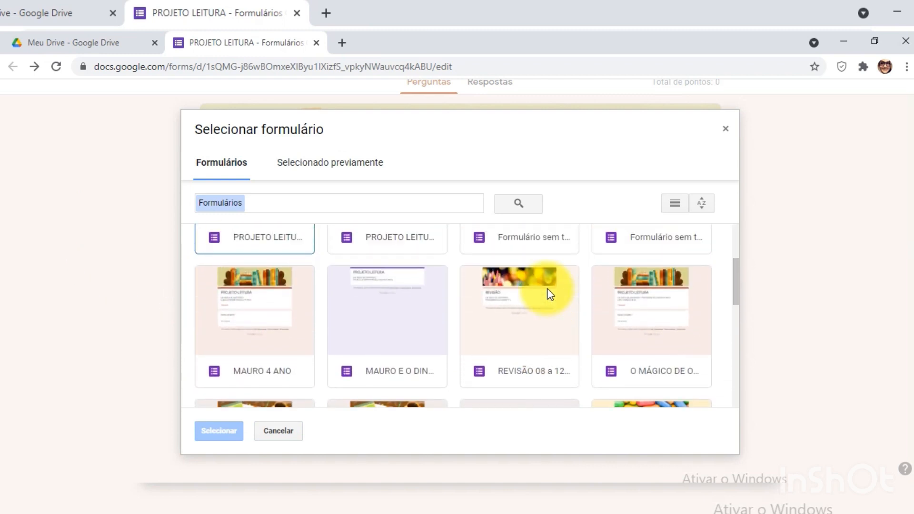
scroll(547, 288, "up", 3)
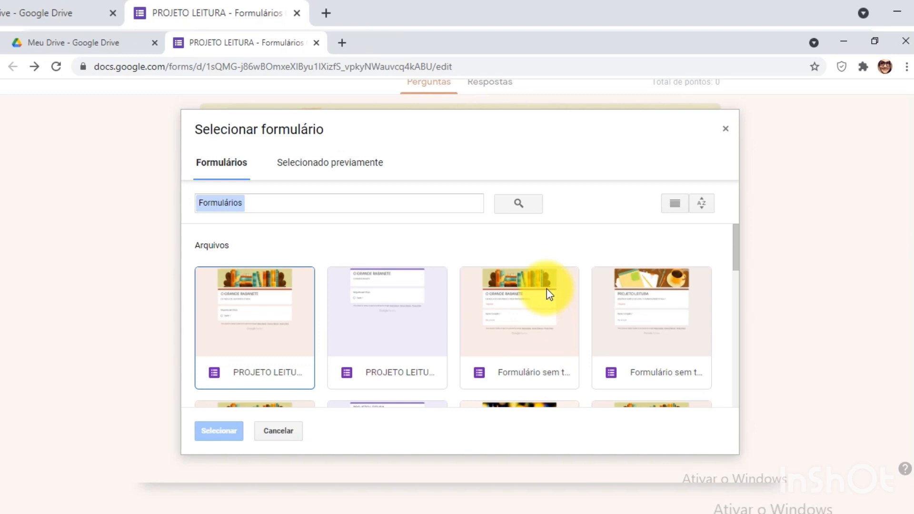
double_click(532, 370)
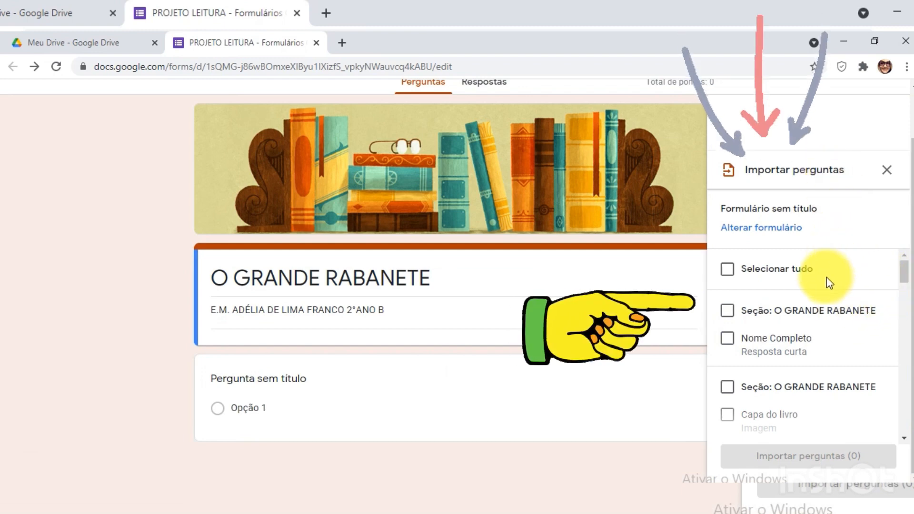
Select all sections, questions and images of the source form and import them into the current form
left_click(733, 282)
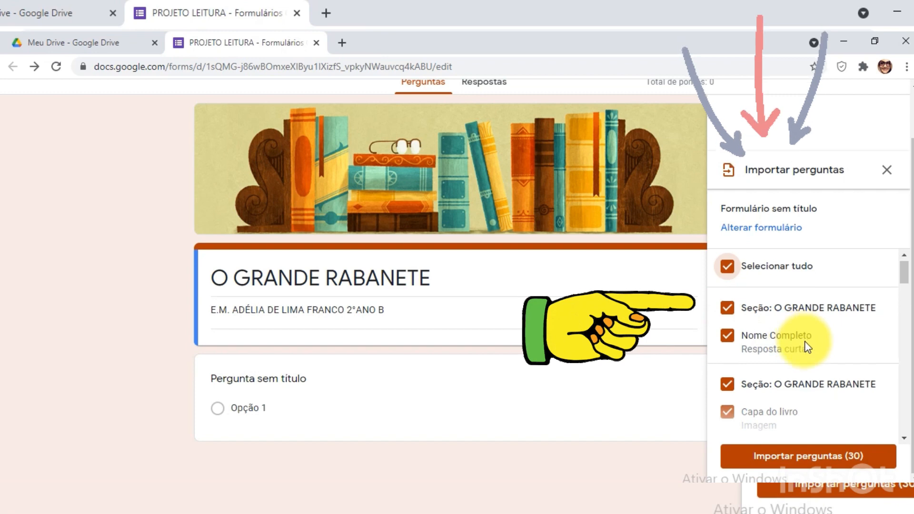
scroll(800, 348, "down", 2)
scroll(802, 347, "up", 2)
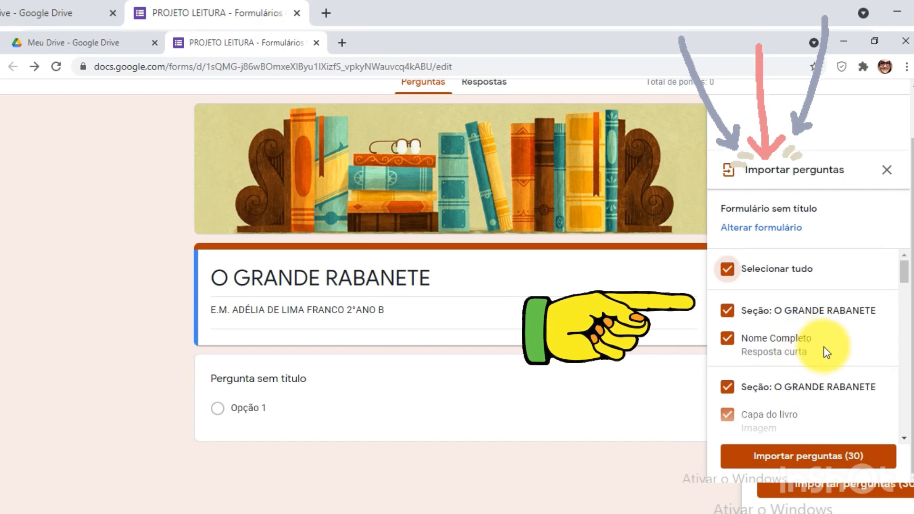
scroll(823, 346, "down", 2)
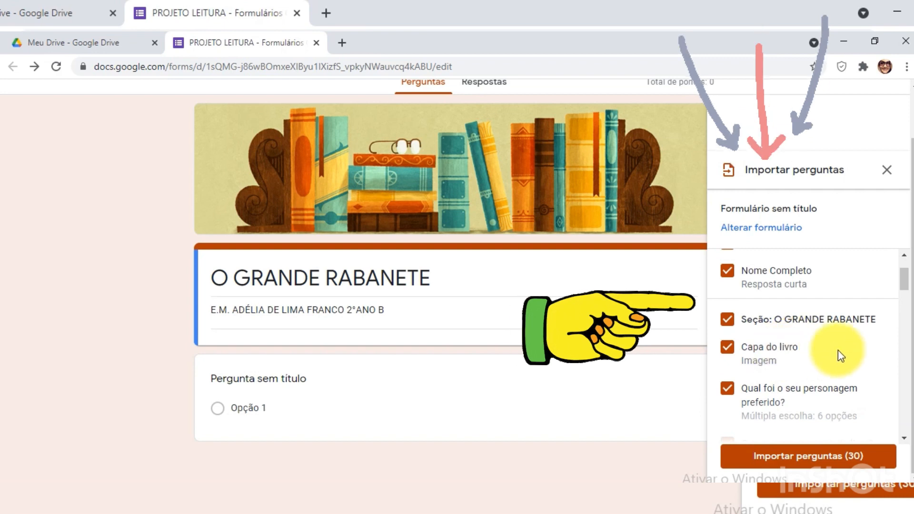
scroll(838, 354, "down", 6)
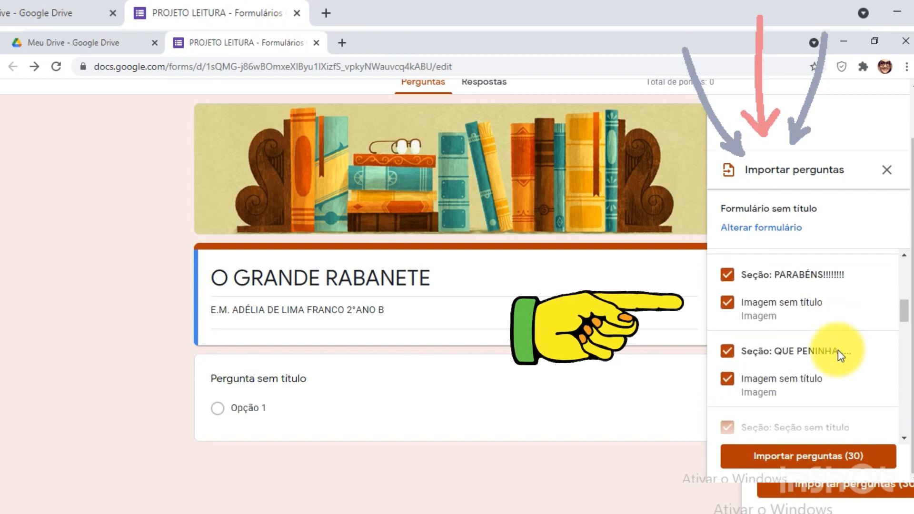
scroll(838, 350, "down", 8)
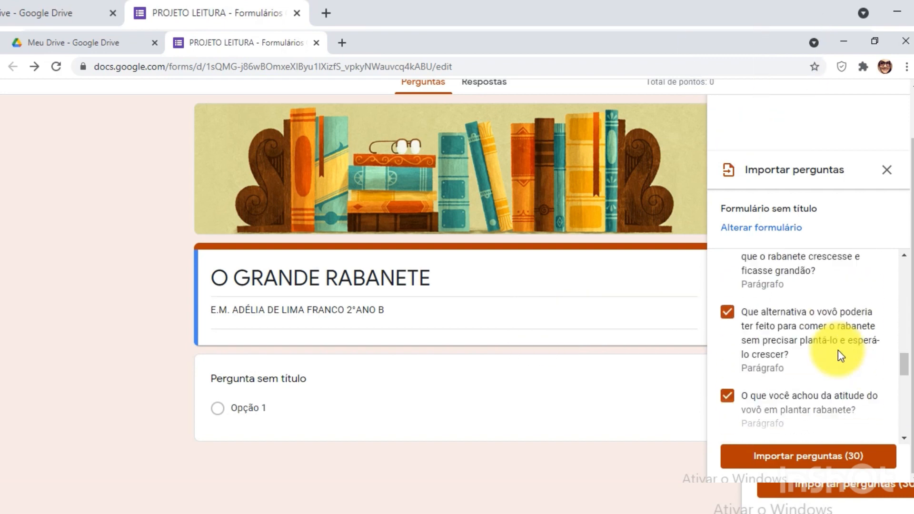
scroll(837, 356, "down", 8)
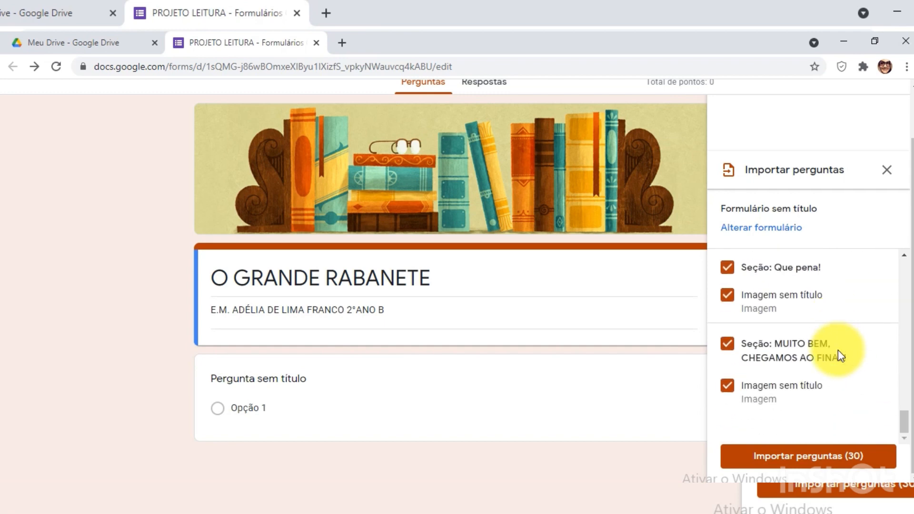
left_click(818, 457)
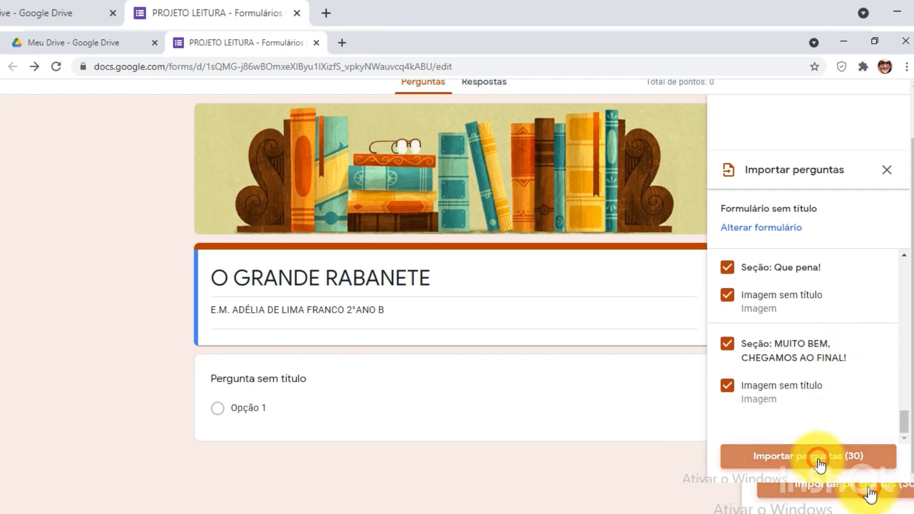
Review the imported sections, questions and images throughout the form
scroll(814, 343, "down", 1)
scroll(815, 339, "down", 1)
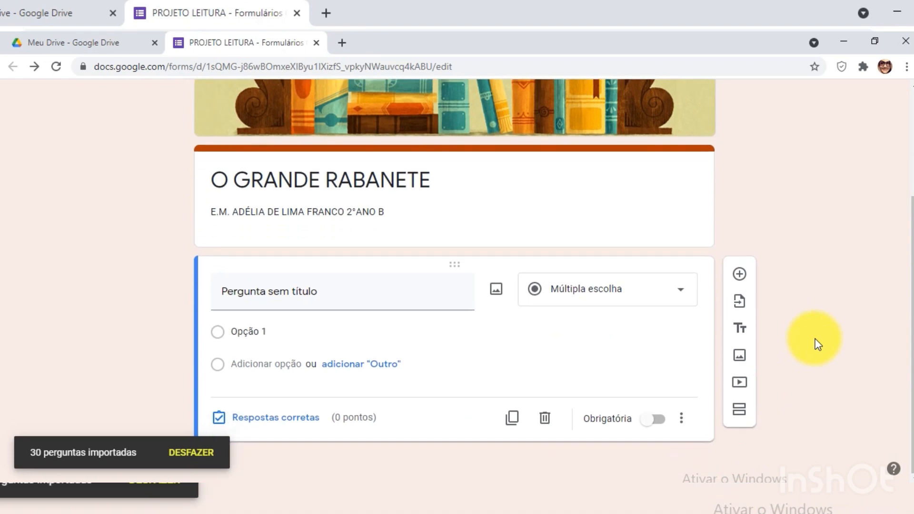
scroll(814, 339, "down", 2)
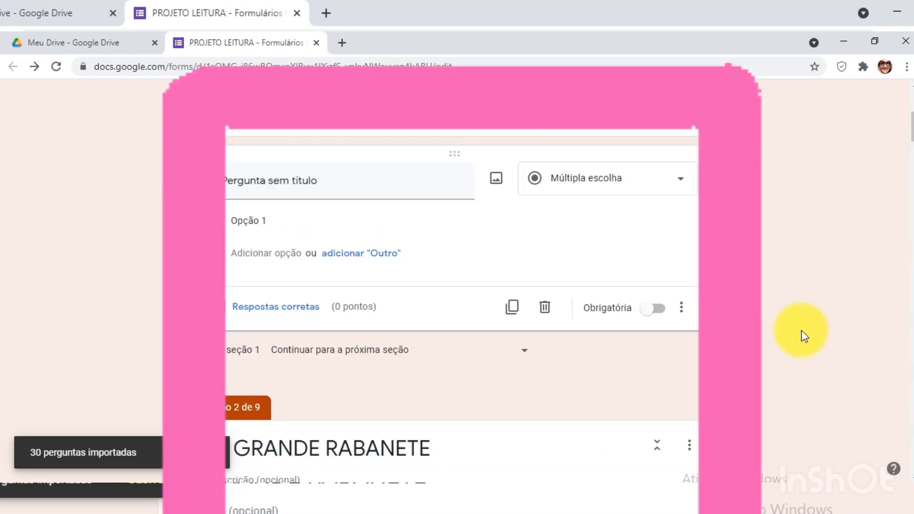
scroll(802, 330, "up", 3)
scroll(801, 330, "down", 2)
scroll(801, 330, "down", 10)
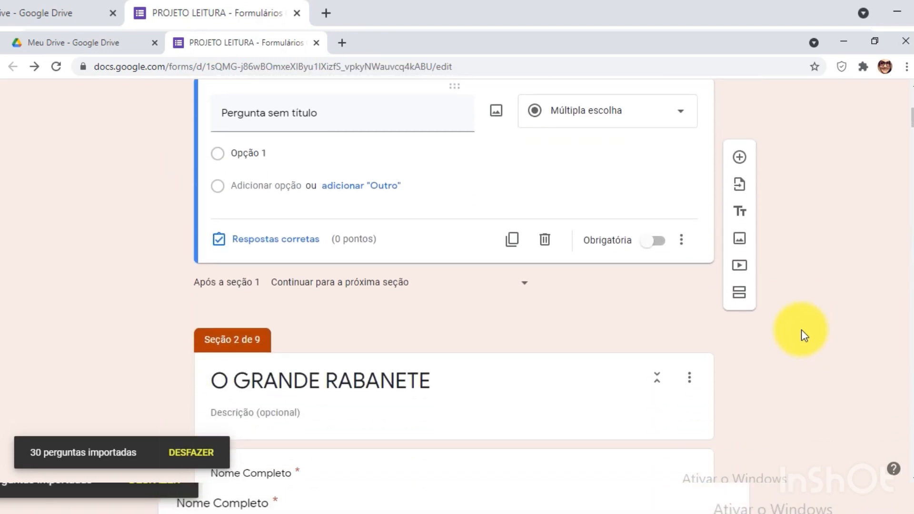
scroll(802, 329, "down", 12)
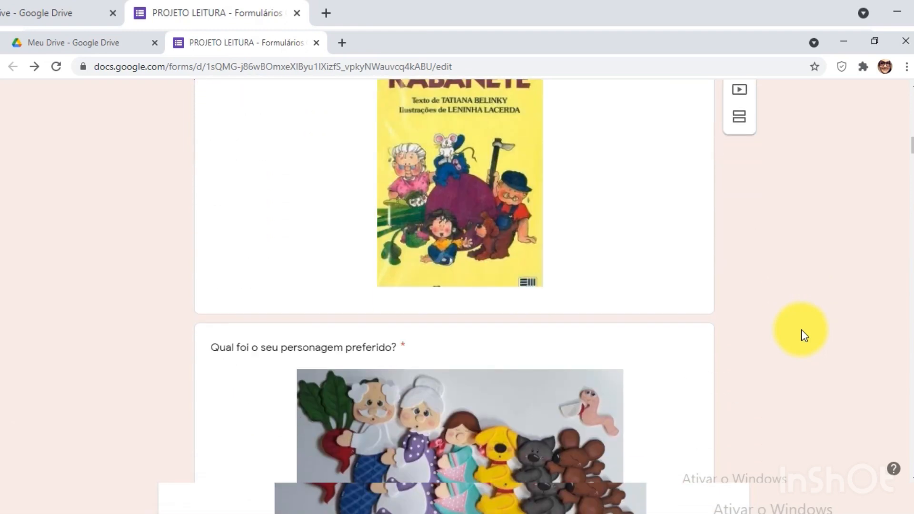
scroll(801, 329, "down", 13)
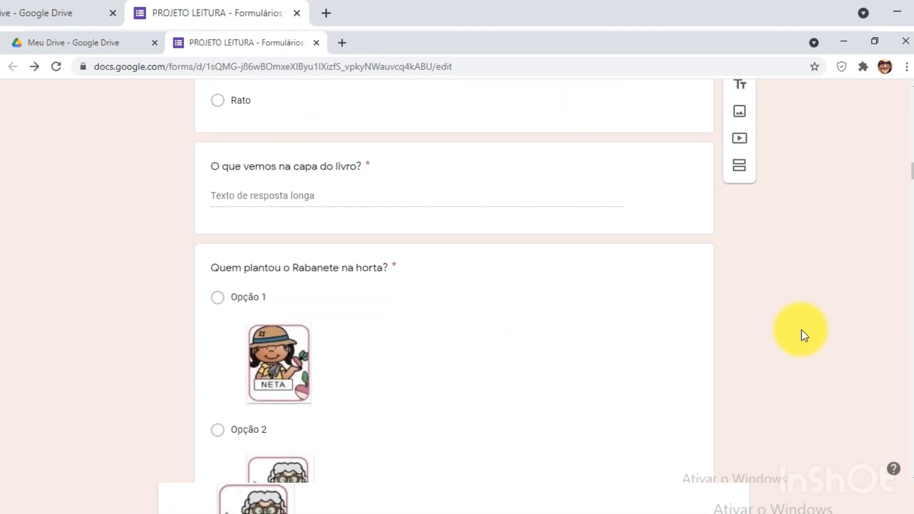
scroll(801, 329, "down", 15)
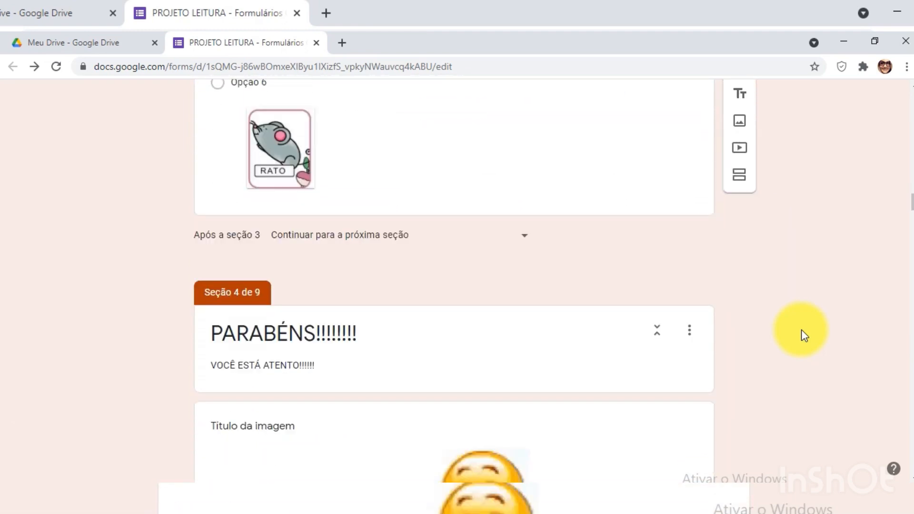
scroll(801, 329, "down", 10)
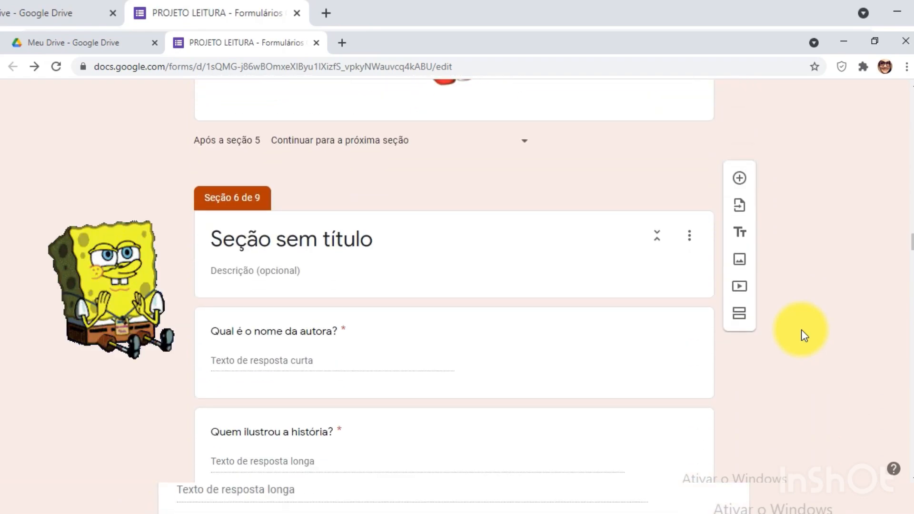
scroll(801, 329, "up", 15)
scroll(801, 329, "up", 20)
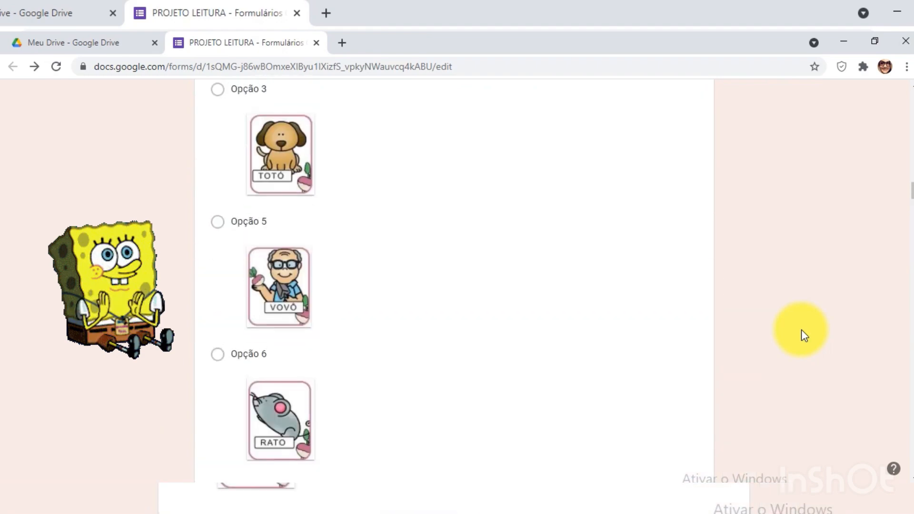
scroll(801, 330, "up", 15)
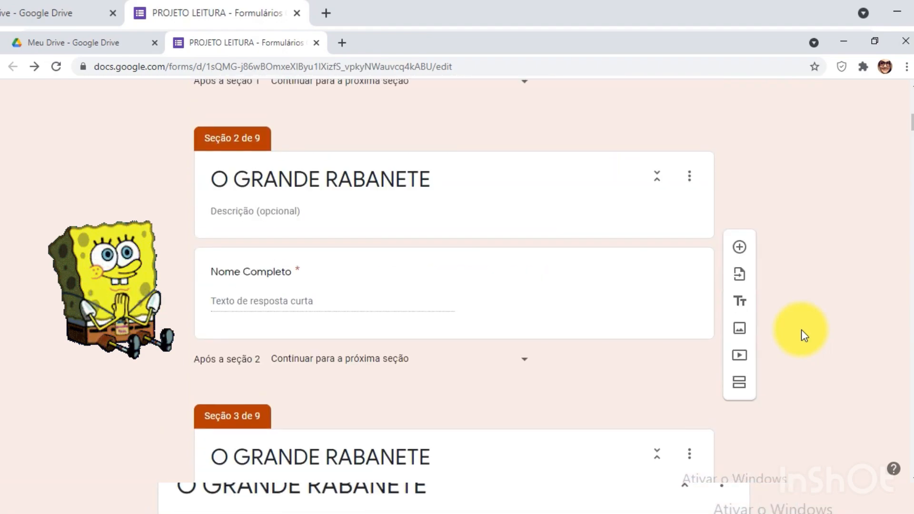
scroll(801, 329, "down", 3)
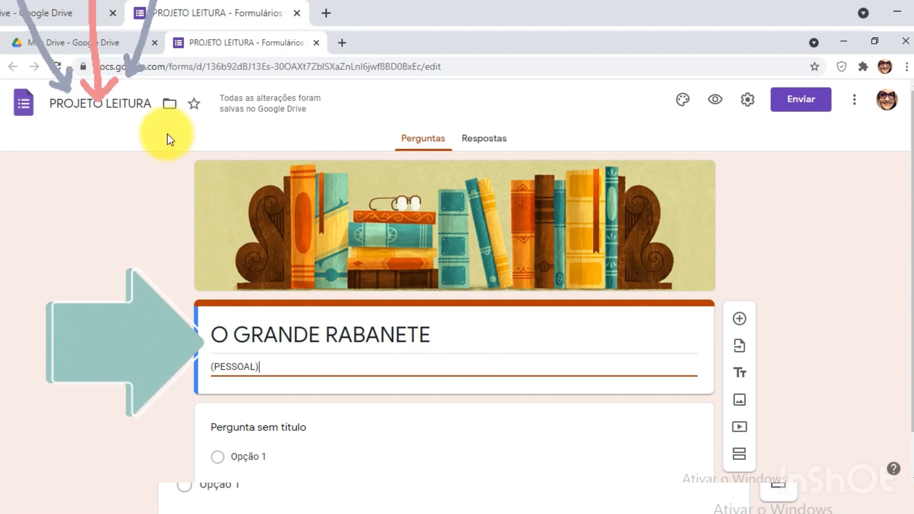
Review the PROJETO LEITURA form's file name, its O GRANDE RABANETE title and the (PESSOAL) description
left_click(153, 109)
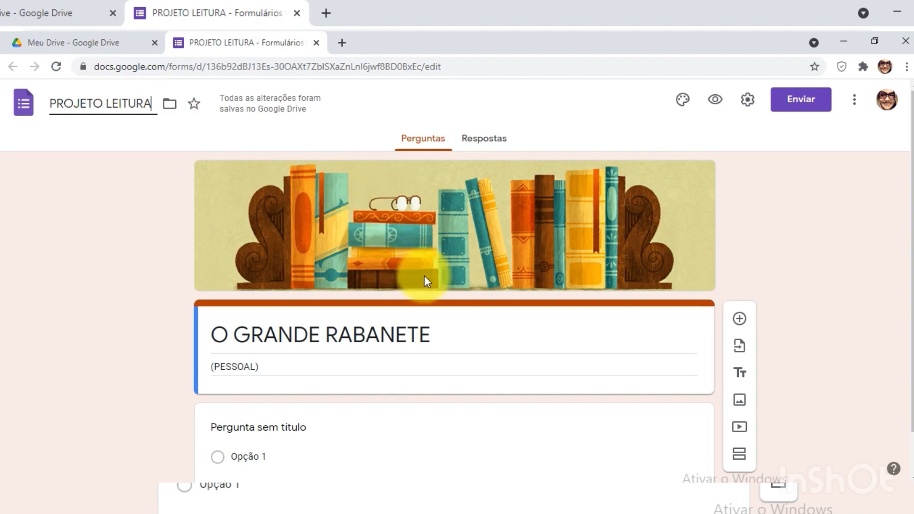
triple_click(450, 337)
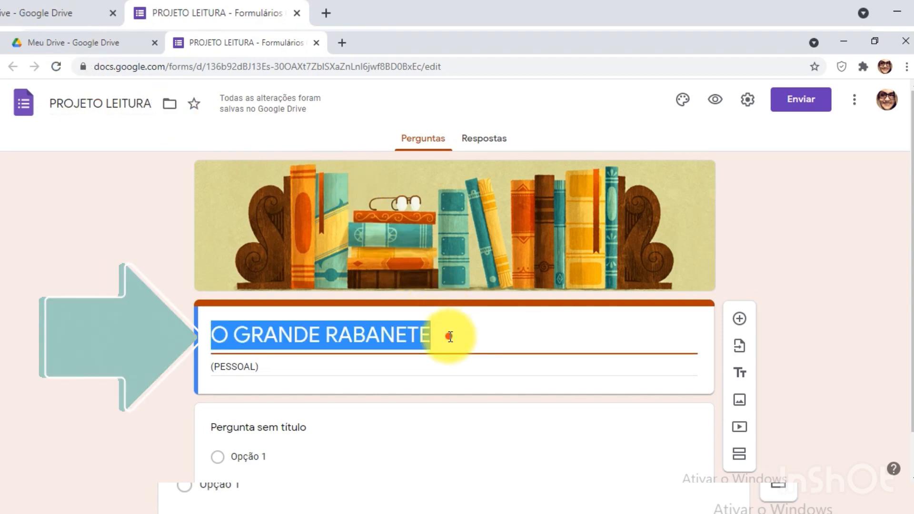
left_click(450, 337)
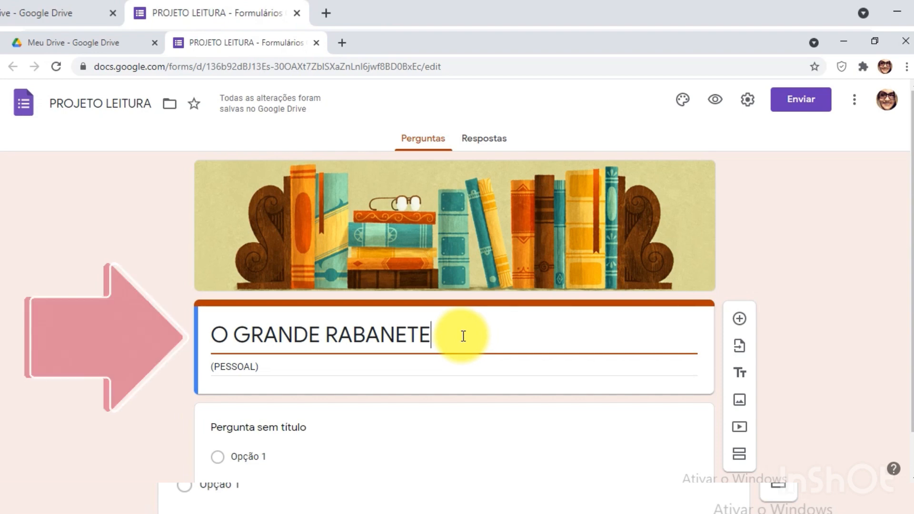
scroll(463, 335, "down", 1)
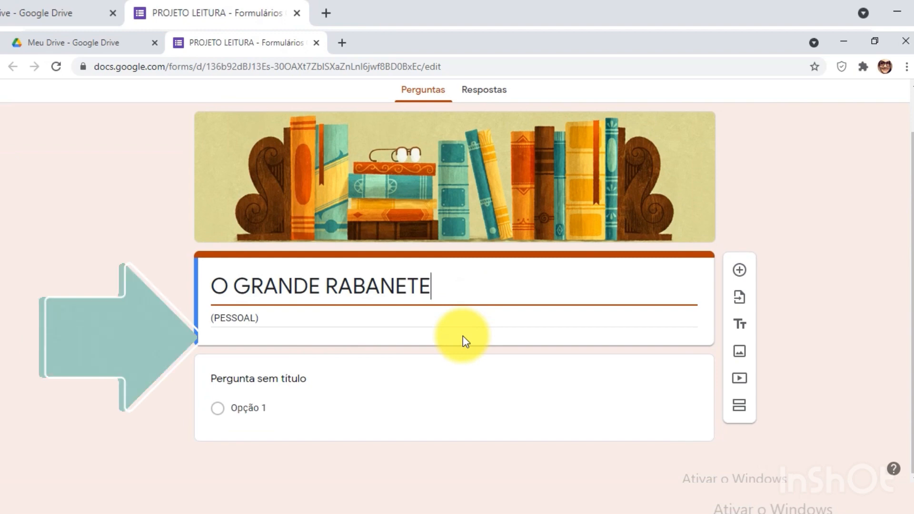
triple_click(436, 323)
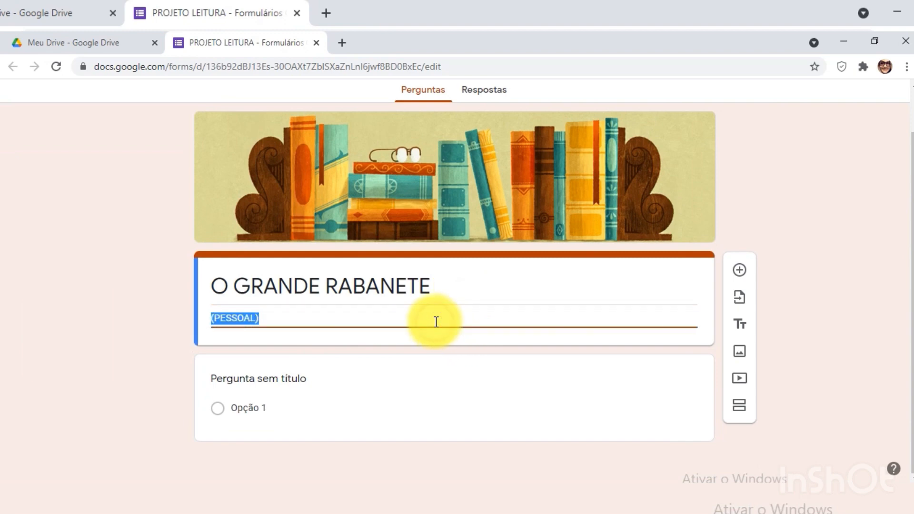
left_click(436, 322)
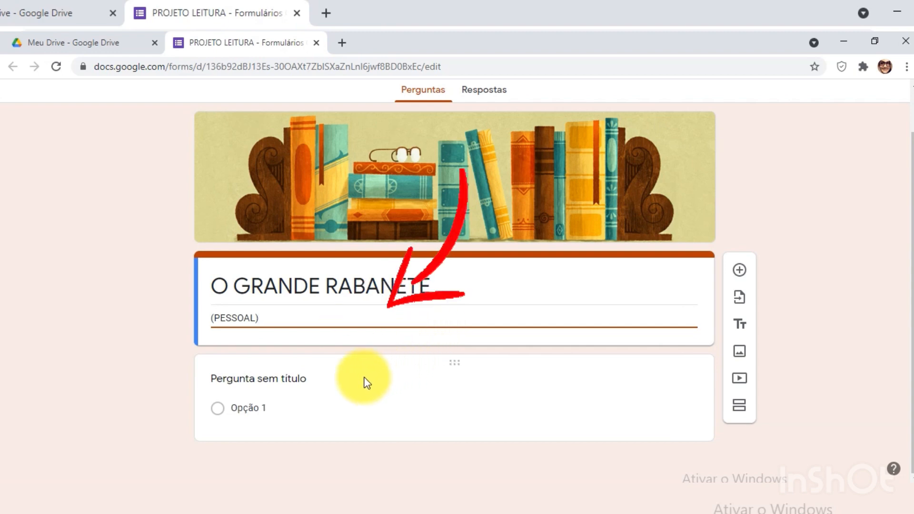
Turn the untitled question into a required short-answer (Resposta curta) question named NOME COMPLETO
left_click(331, 383)
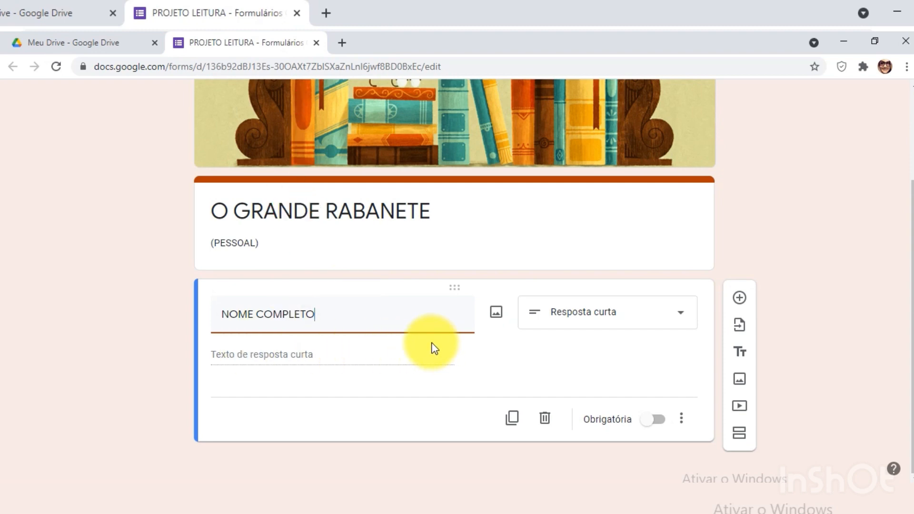
left_click(685, 321)
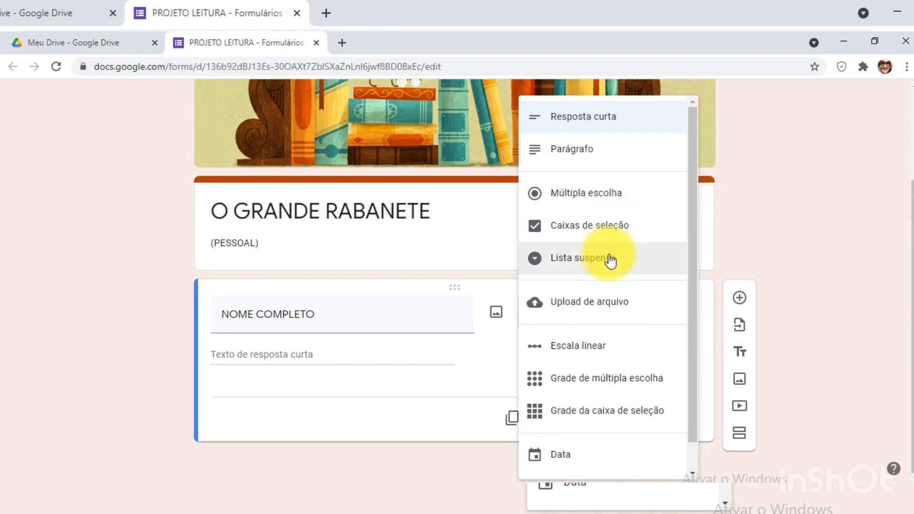
left_click(620, 125)
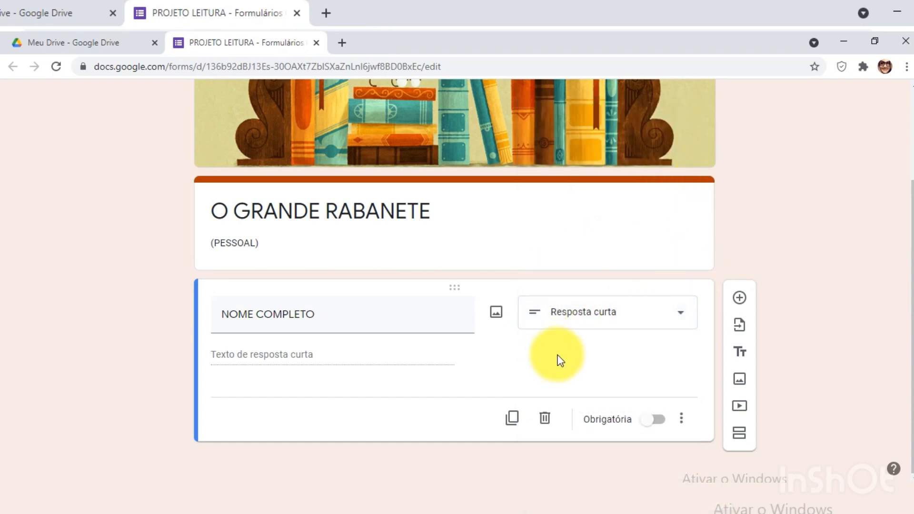
left_click(657, 421)
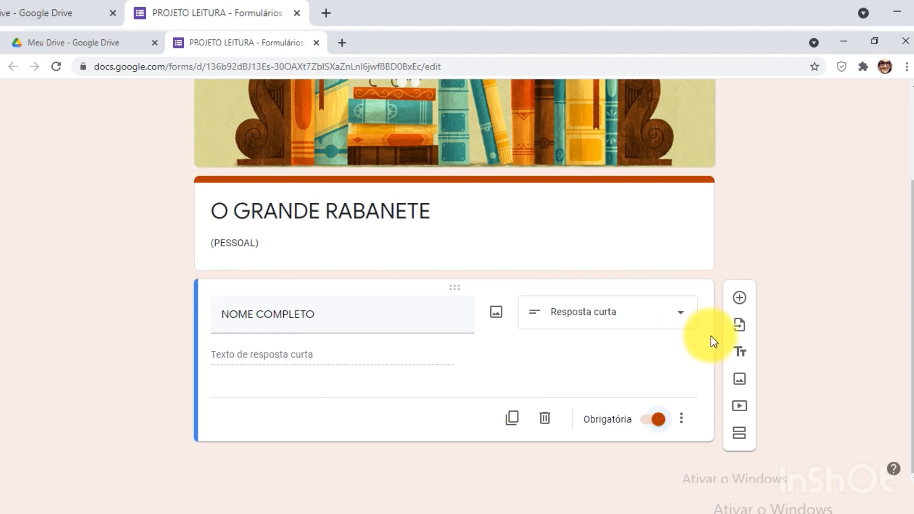
Add a question titled TURMA below NOME COMPLETO and set its type to Lista suspensa
left_click(739, 298)
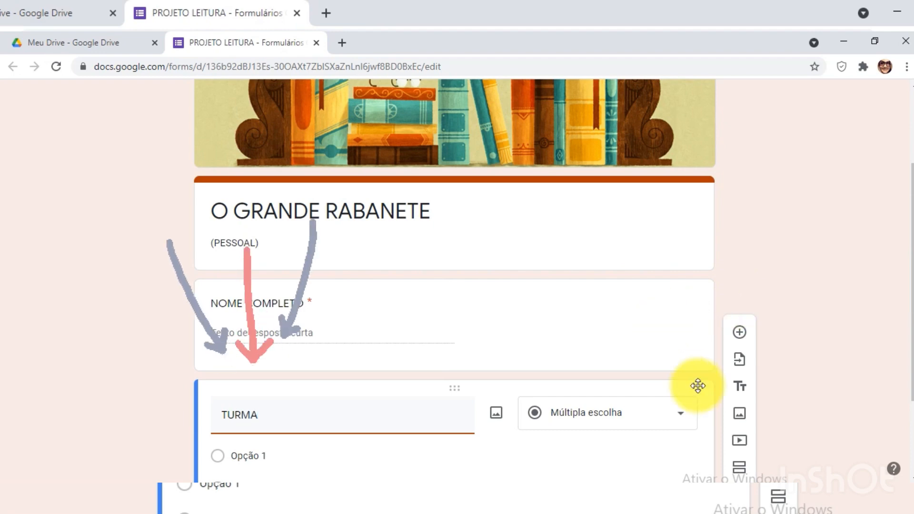
scroll(780, 299, "down", 3)
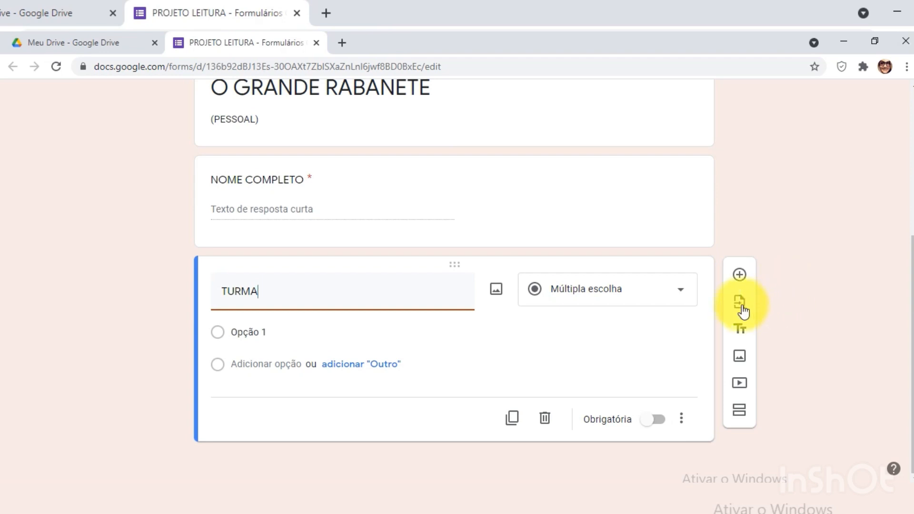
left_click(684, 298)
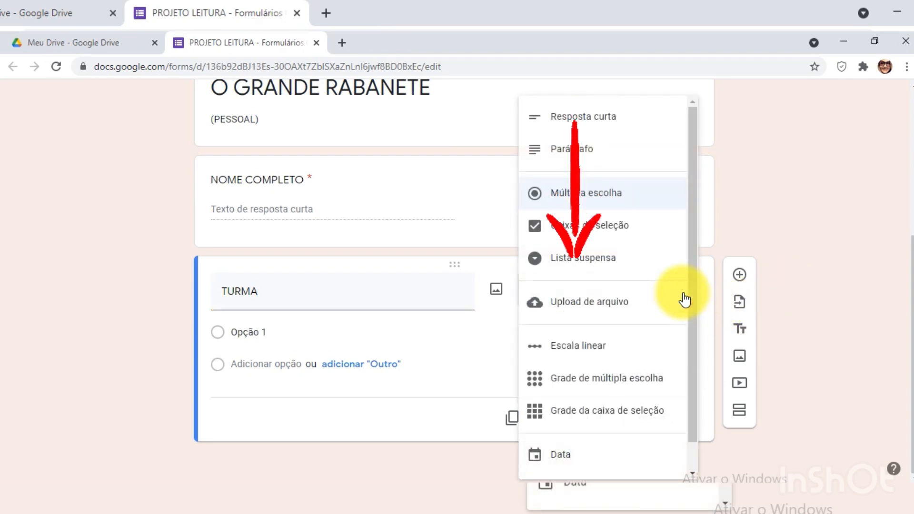
left_click(629, 263)
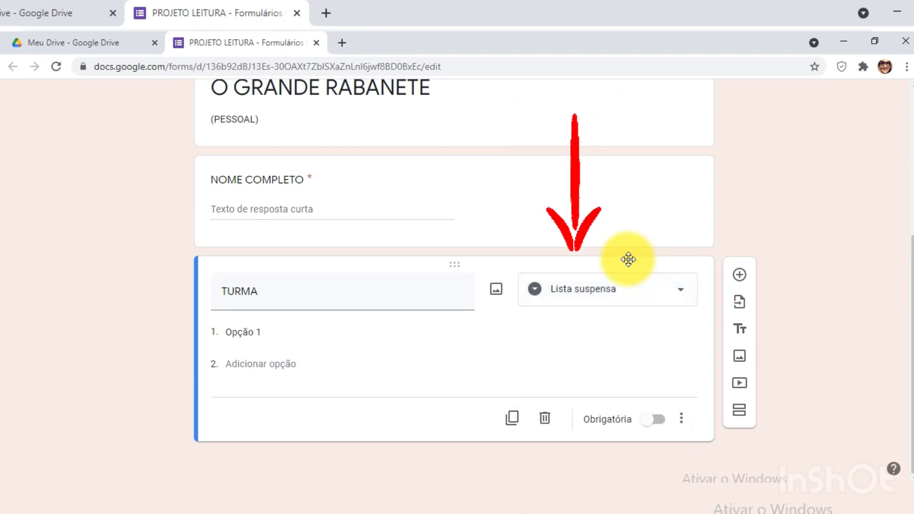
Give the TURMA question the options A, B, C and D and make it required
left_click(387, 330)
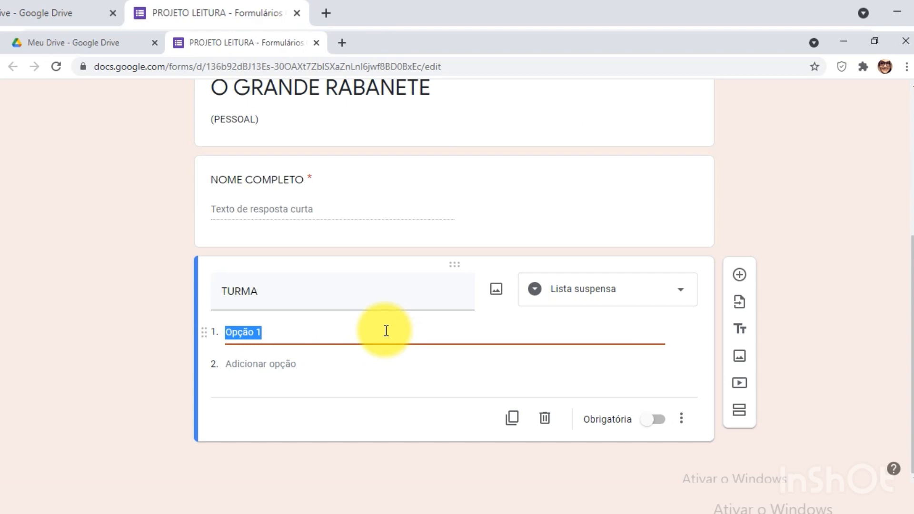
type("A")
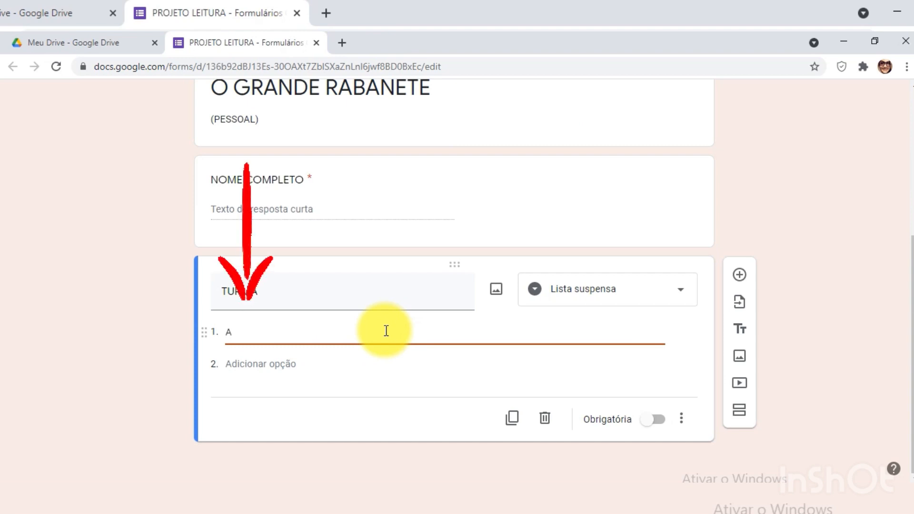
key("Return")
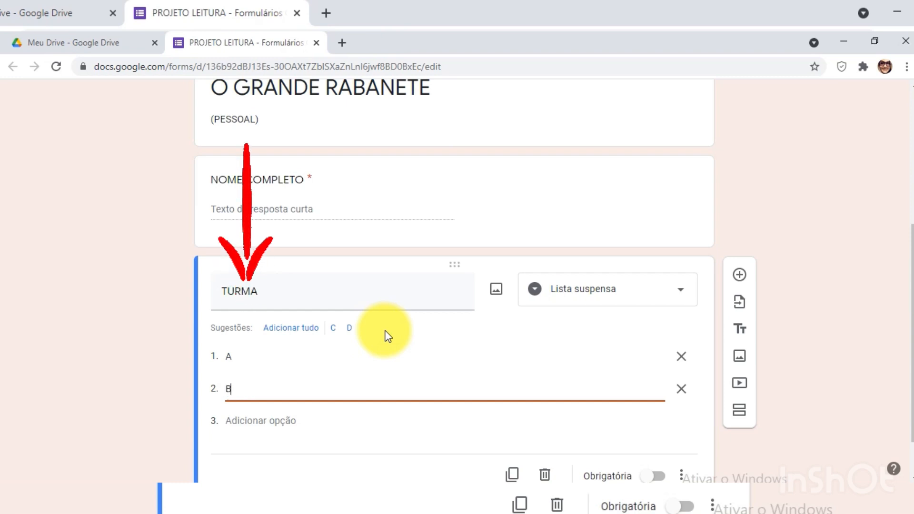
key("Return")
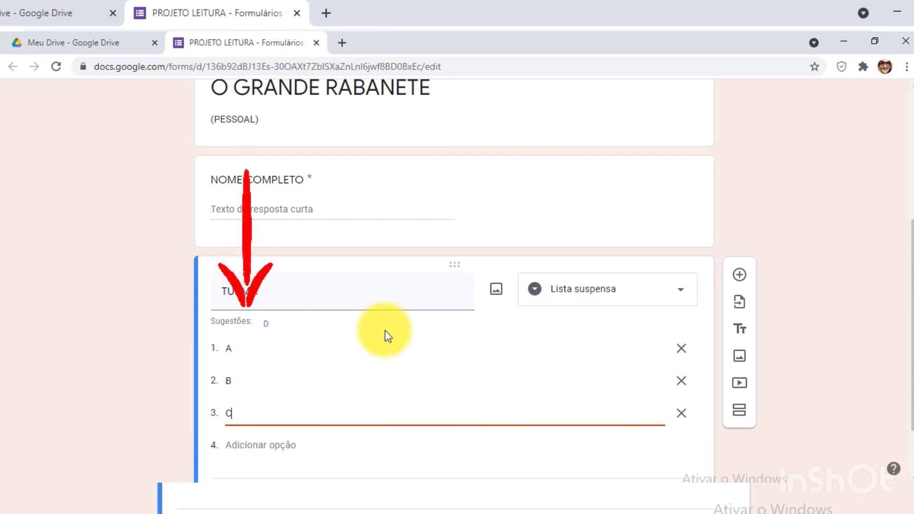
key("Return")
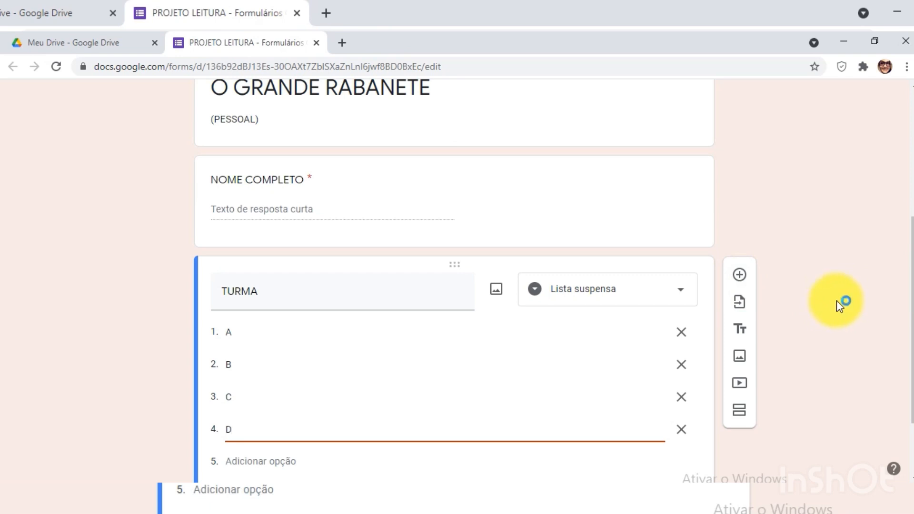
scroll(836, 301, "down", 2)
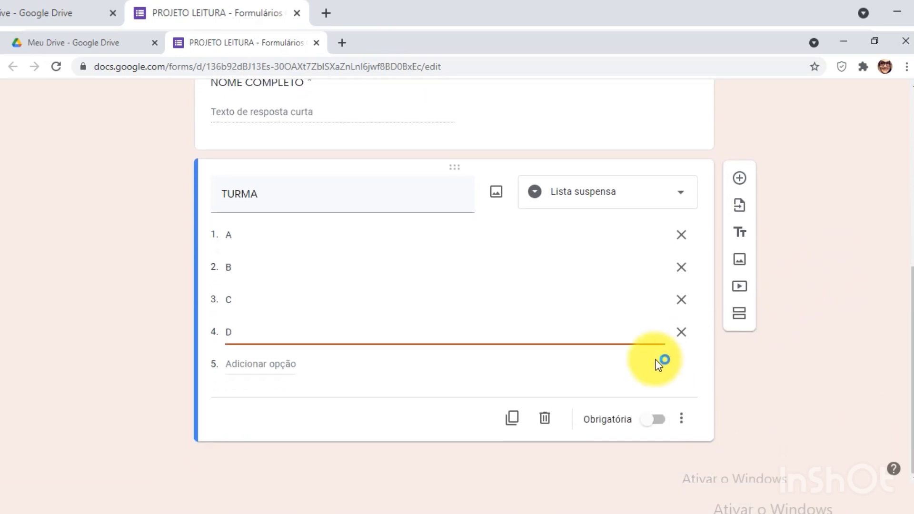
left_click(648, 422)
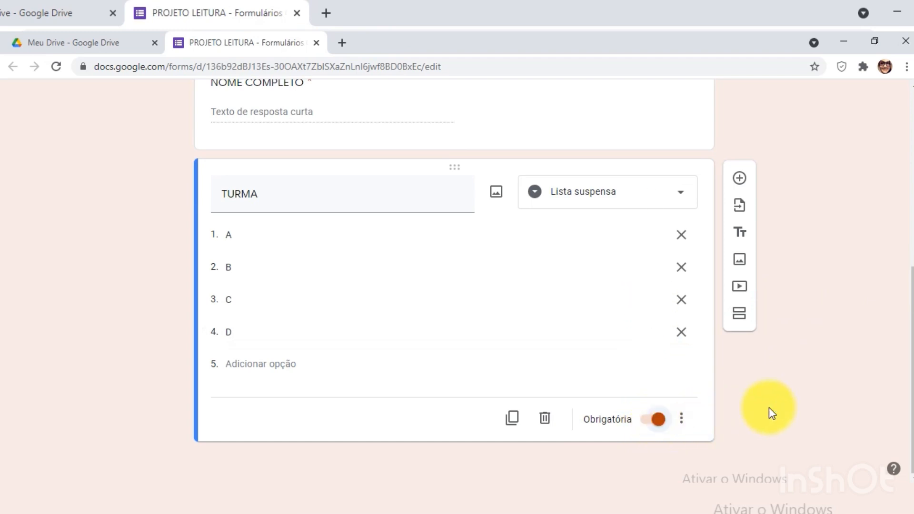
Add a new section after the TURMA question and title it CAPA DO LIVRO
scroll(782, 374, "up", 4)
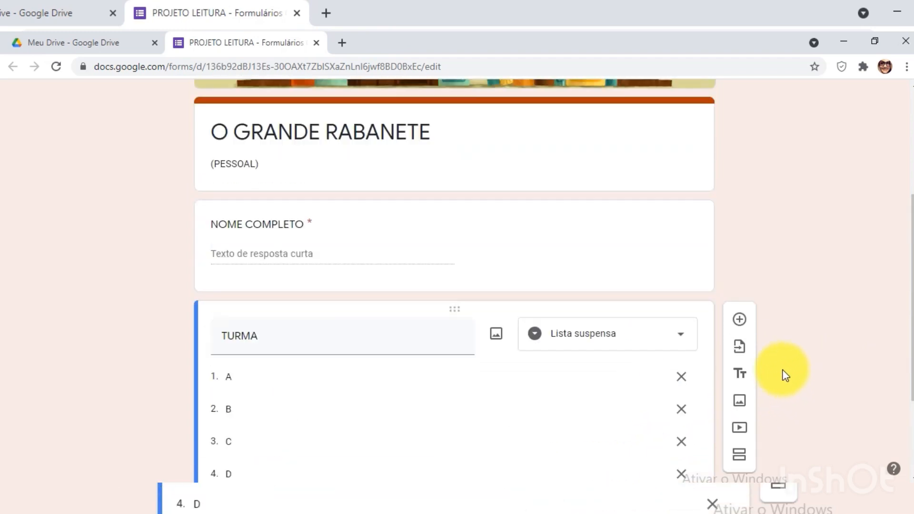
scroll(784, 375, "down", 4)
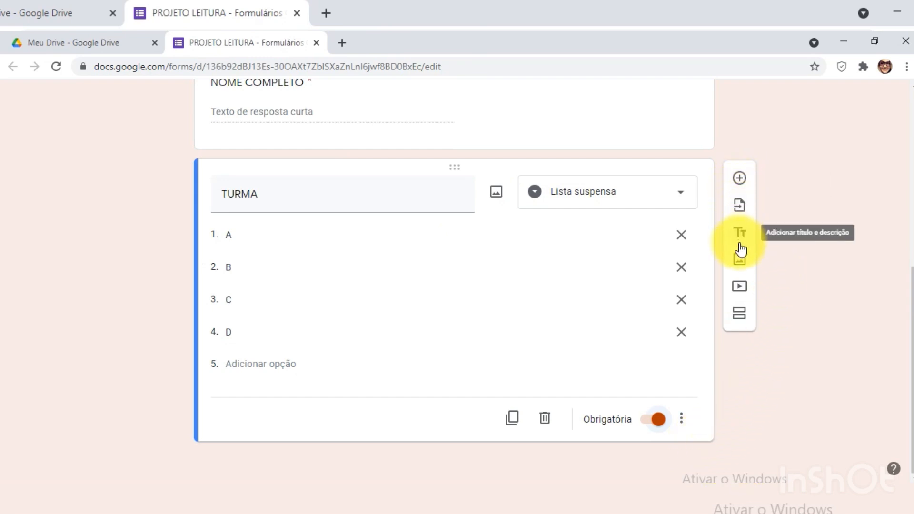
left_click(738, 315)
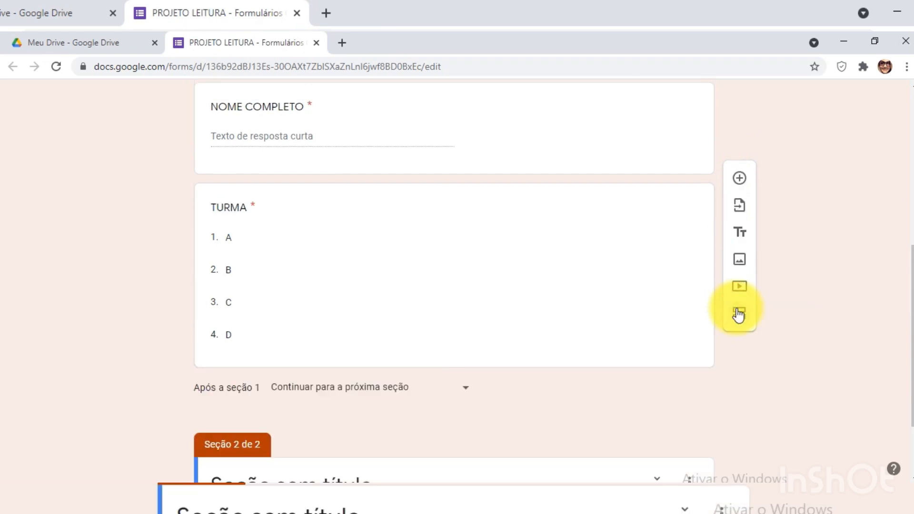
scroll(734, 385, "up", 3)
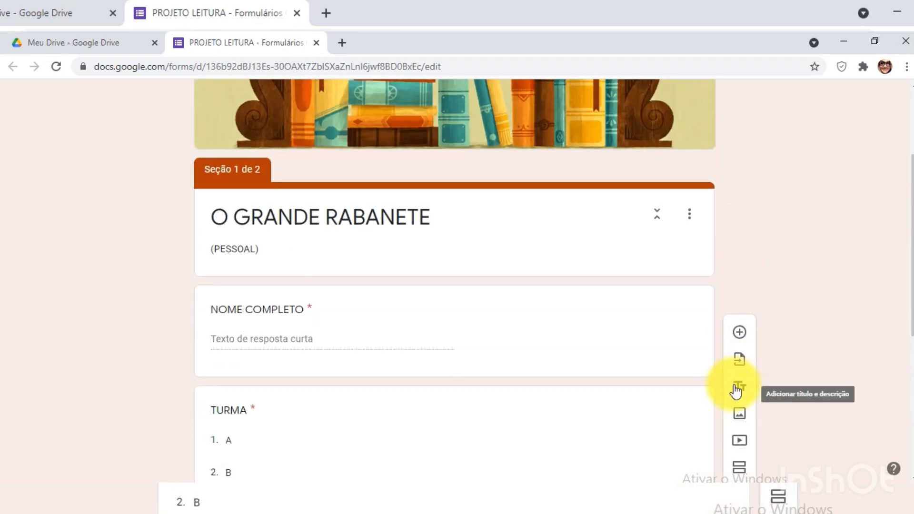
scroll(734, 386, "down", 4)
scroll(734, 385, "down", 1)
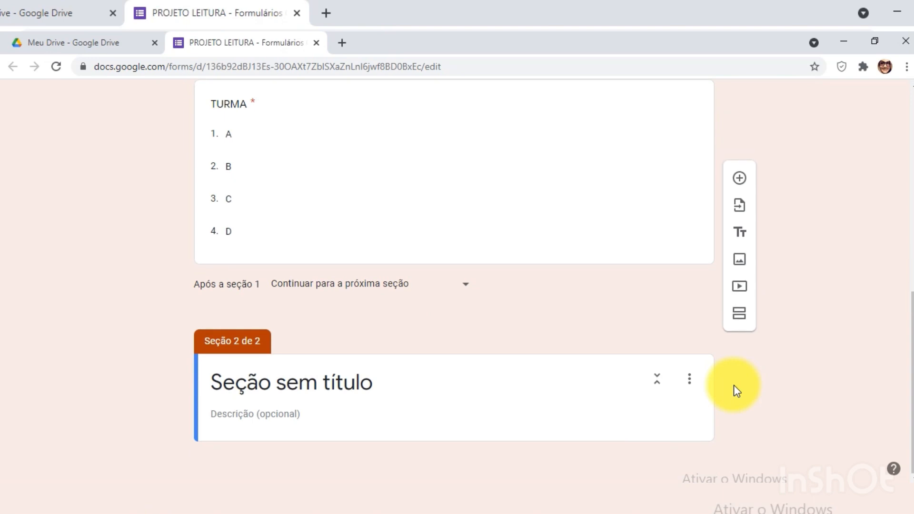
scroll(734, 386, "up", 4)
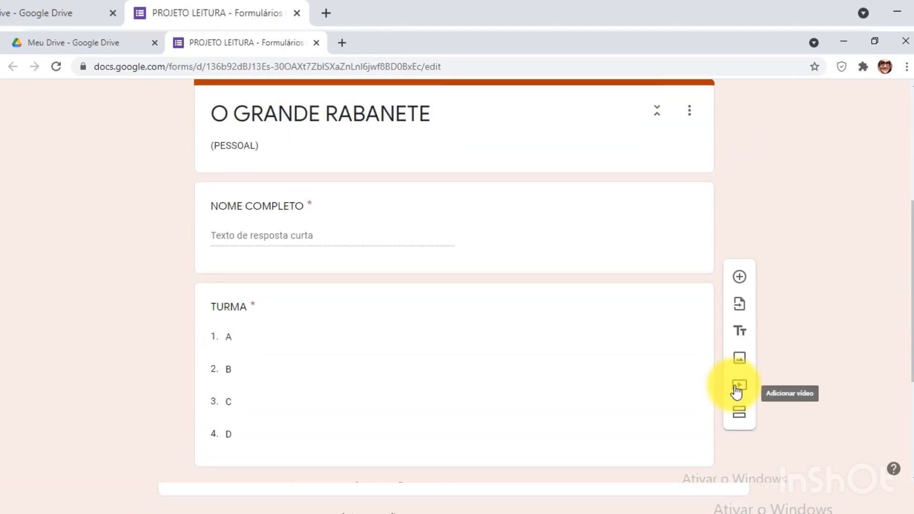
scroll(736, 391, "down", 4)
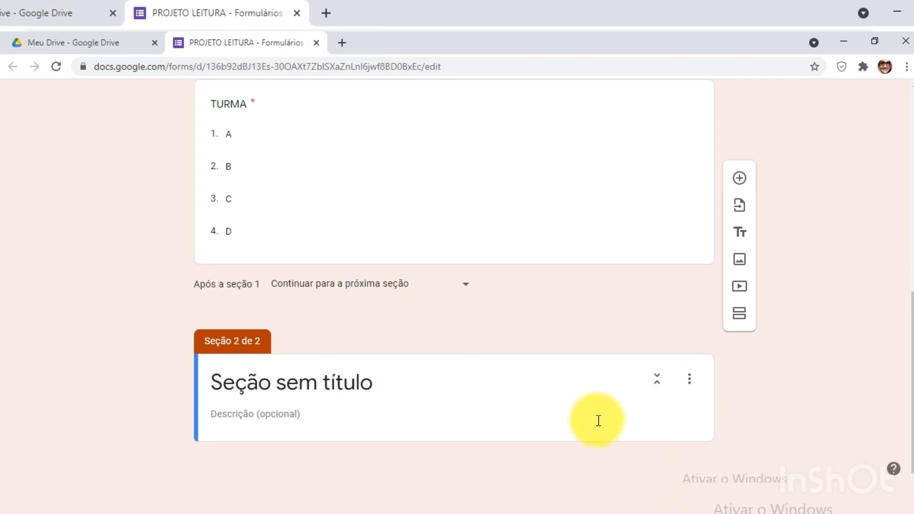
left_click(466, 383)
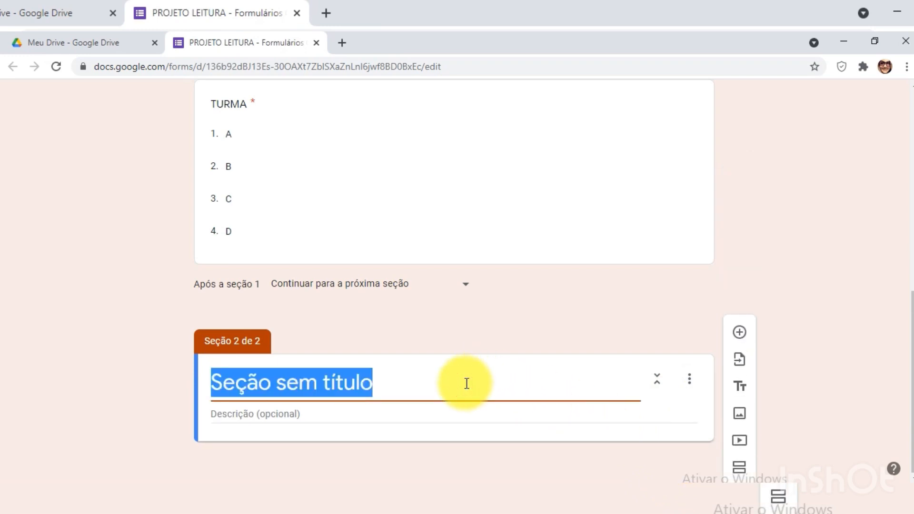
type("CAPA DO LIVRO")
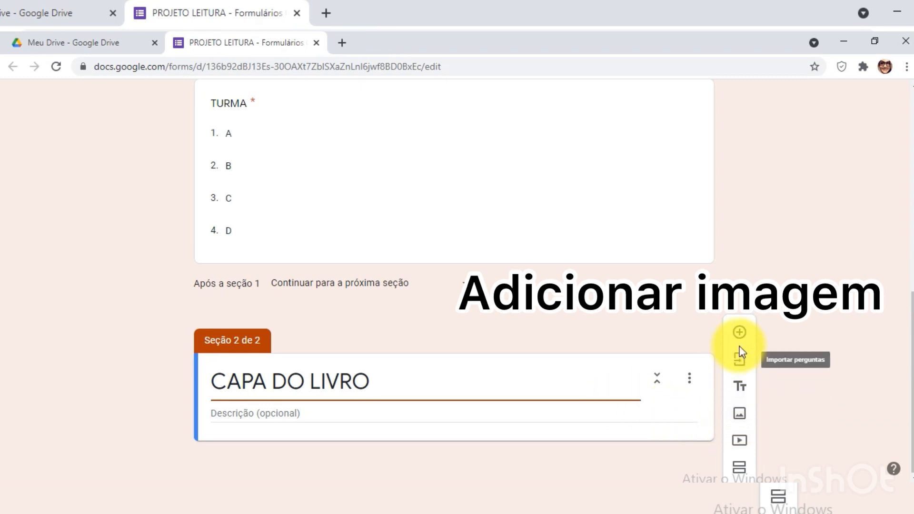
Try to insert the O GRANDE RABANETE cover image from a local file below the CAPA DO LIVRO section heading
left_click(738, 414)
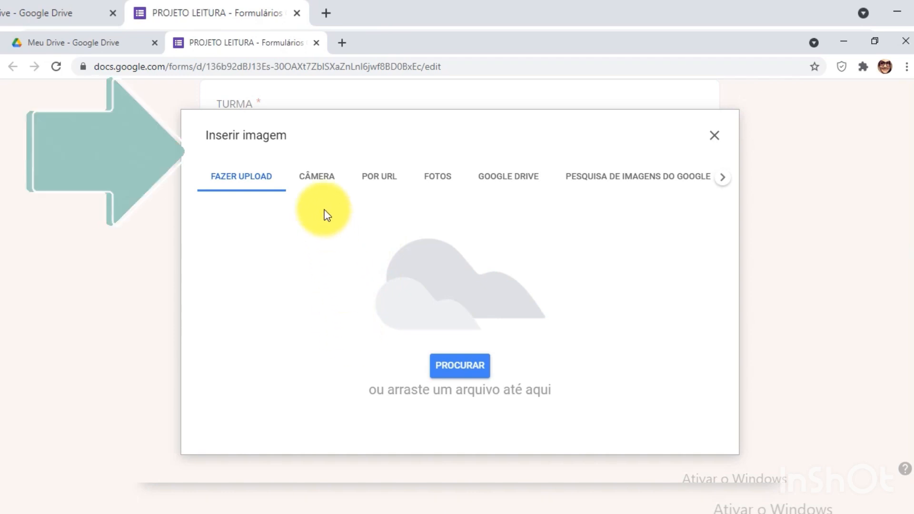
left_click(372, 182)
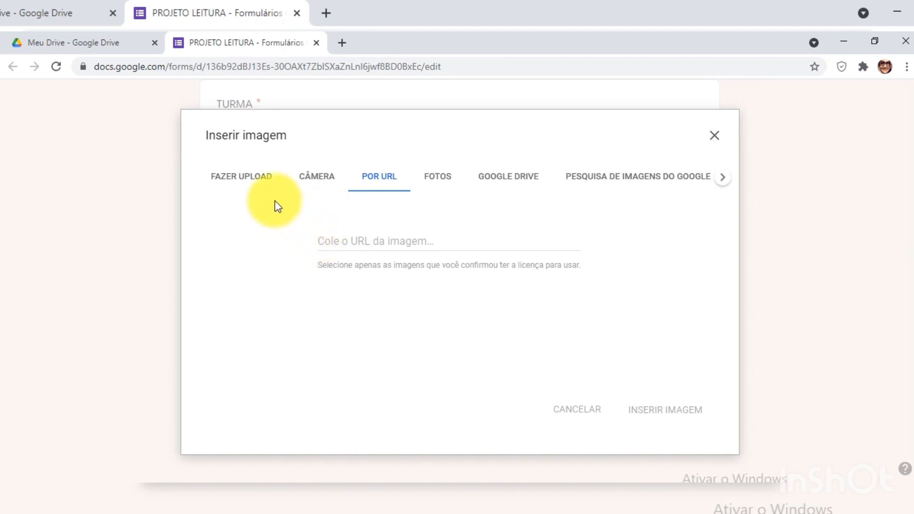
left_click(253, 172)
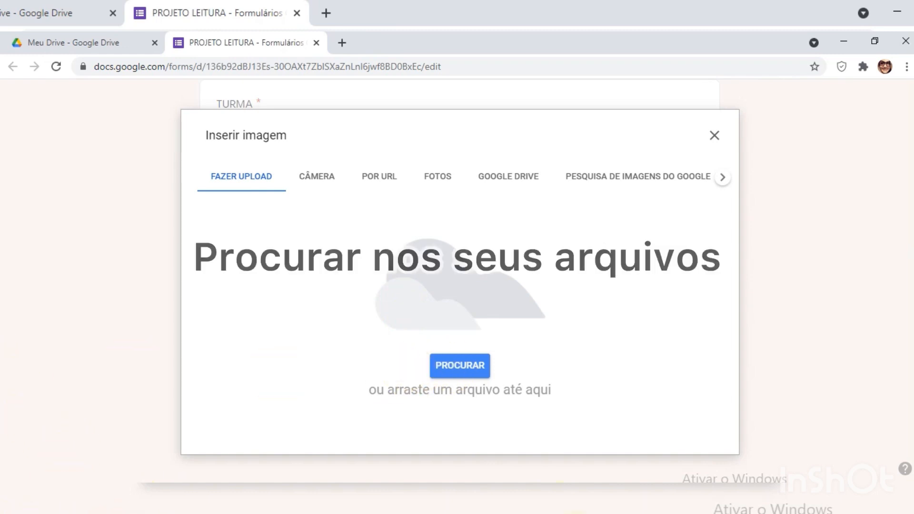
left_click_drag(561, 499, 455, 358)
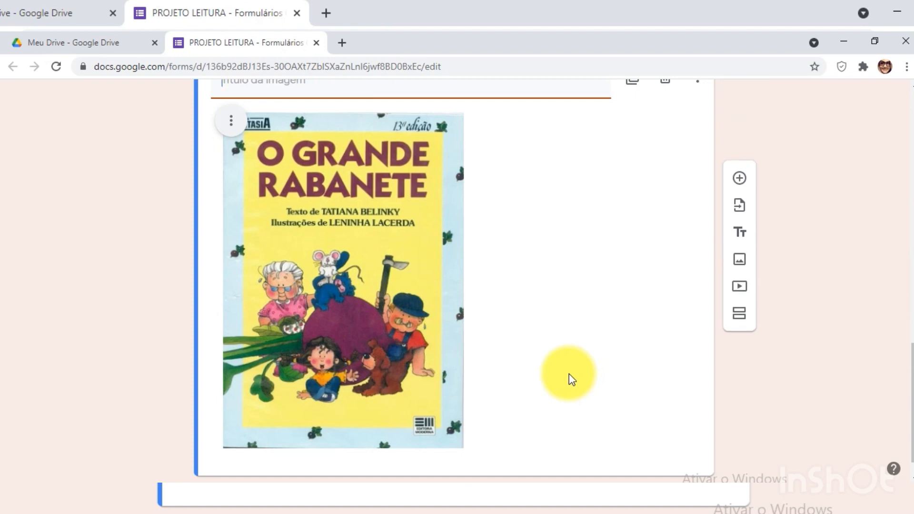
scroll(570, 376, "up", 3)
scroll(570, 376, "down", 3)
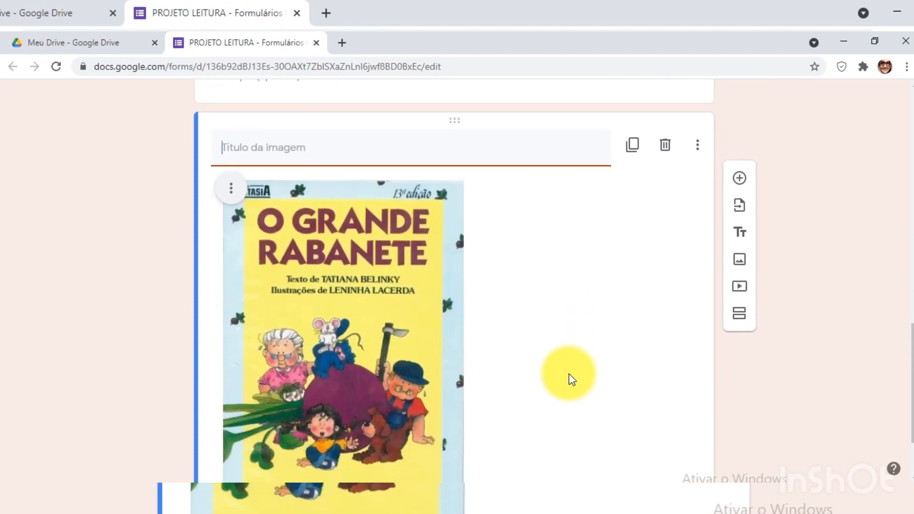
scroll(569, 374, "up", 2)
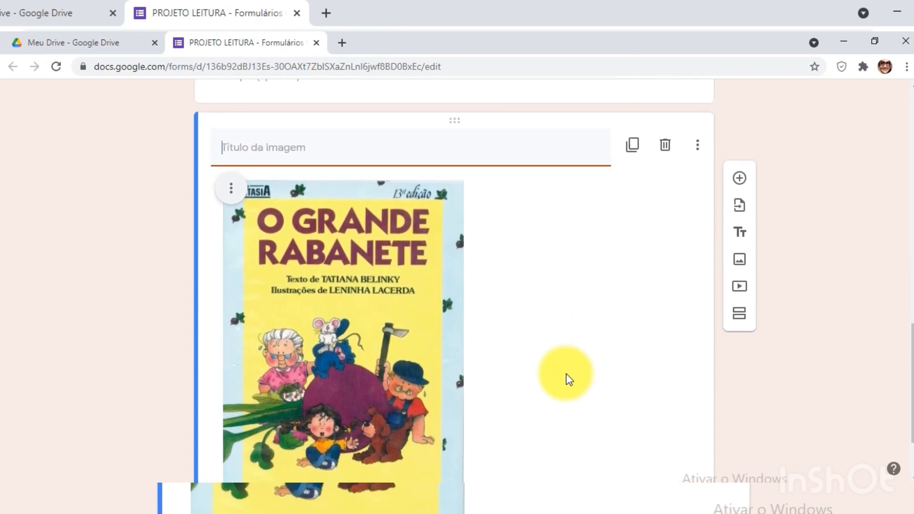
key("ctrl+z")
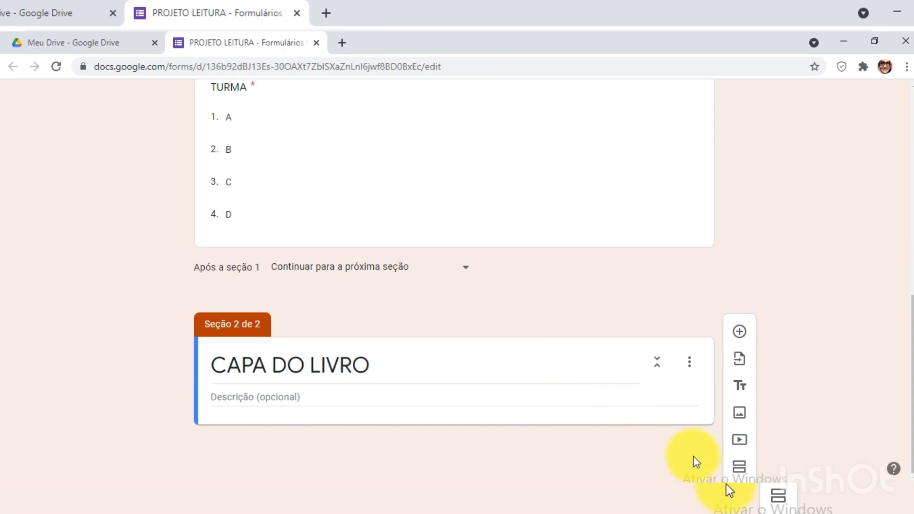
Upload the image file O GRANDE RABANETE capa from the Downloads folder into the CAPA DO LIVRO section
left_click(739, 412)
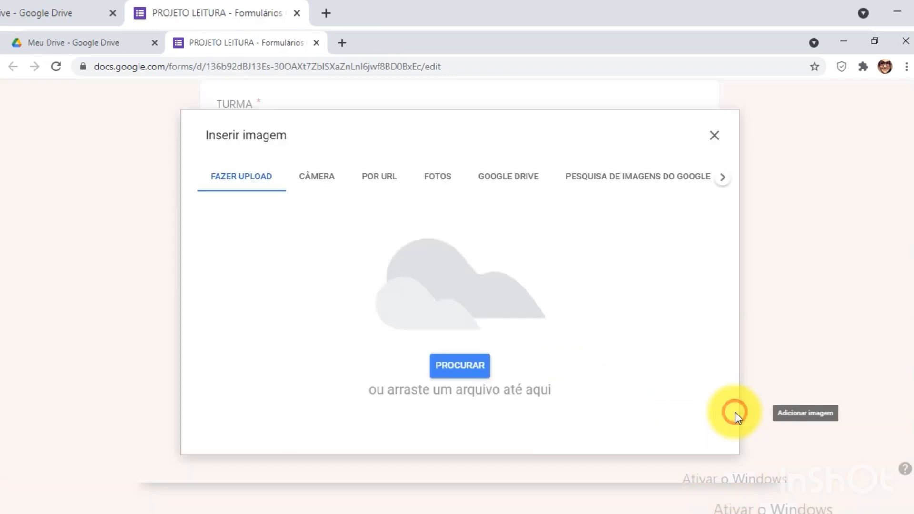
left_click(467, 366)
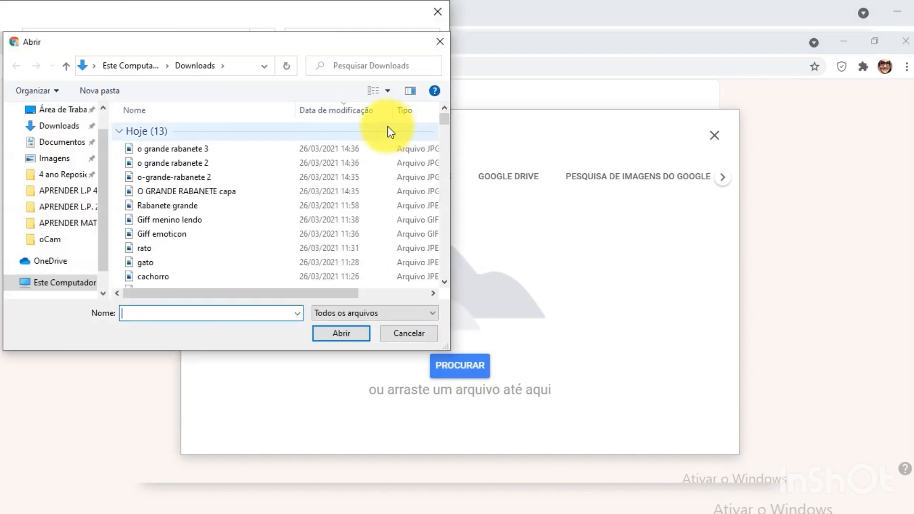
left_click(198, 189)
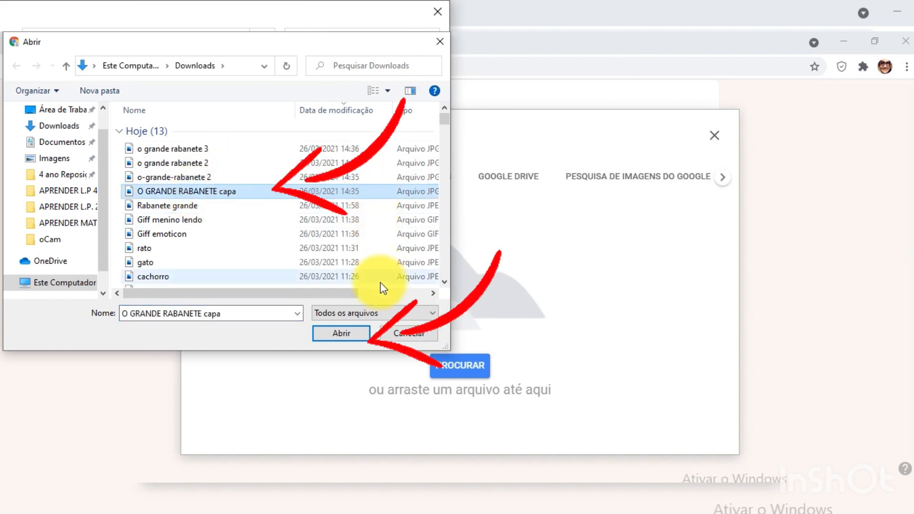
left_click(345, 333)
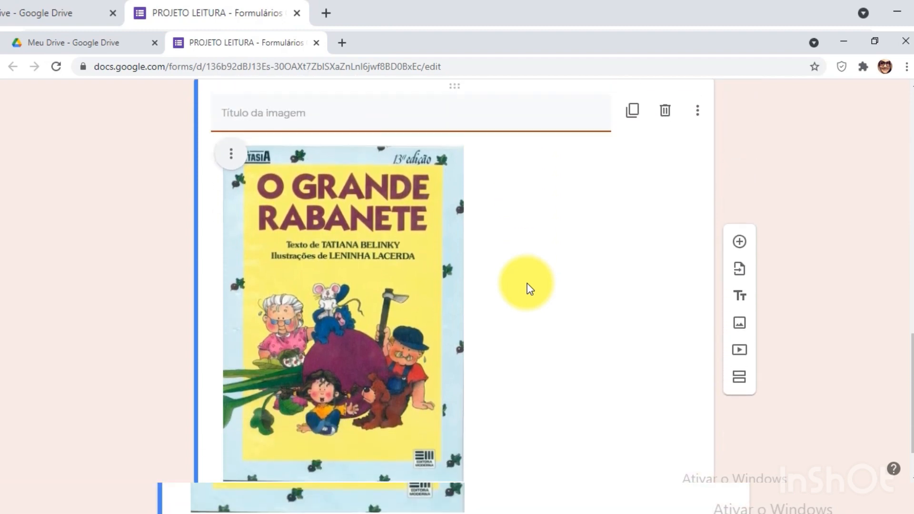
Align the book-cover image to the centre of its block (Alinhar ao centro)
left_click(231, 156)
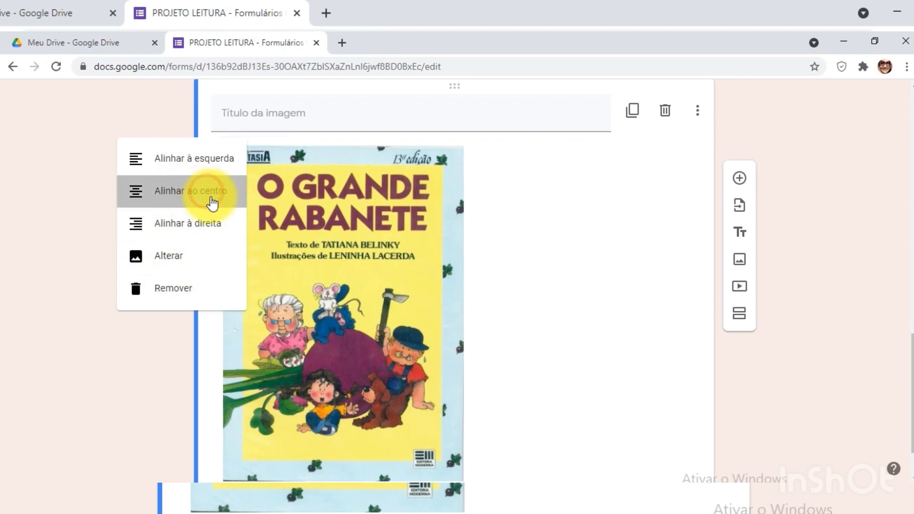
left_click(210, 192)
scroll(619, 283, "down", 1)
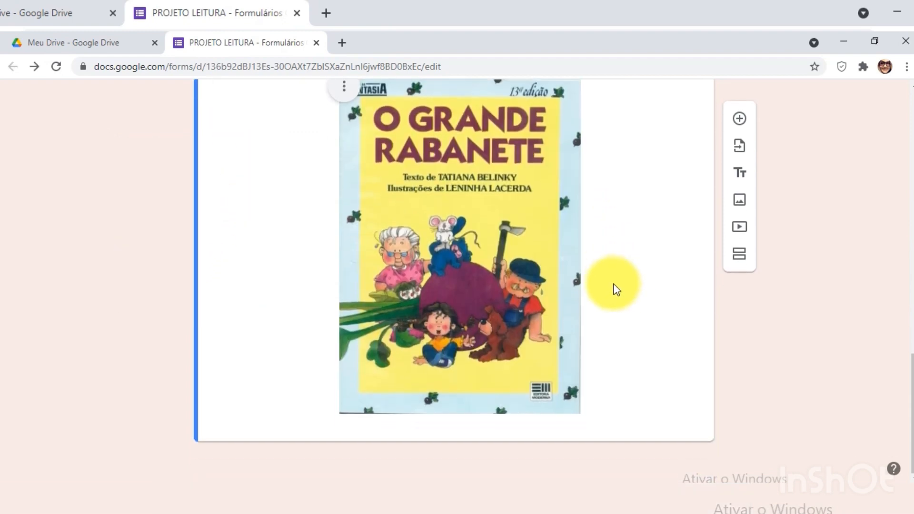
Shrink the centred book-cover image proportionally to about three quarters of its size
left_click(545, 285)
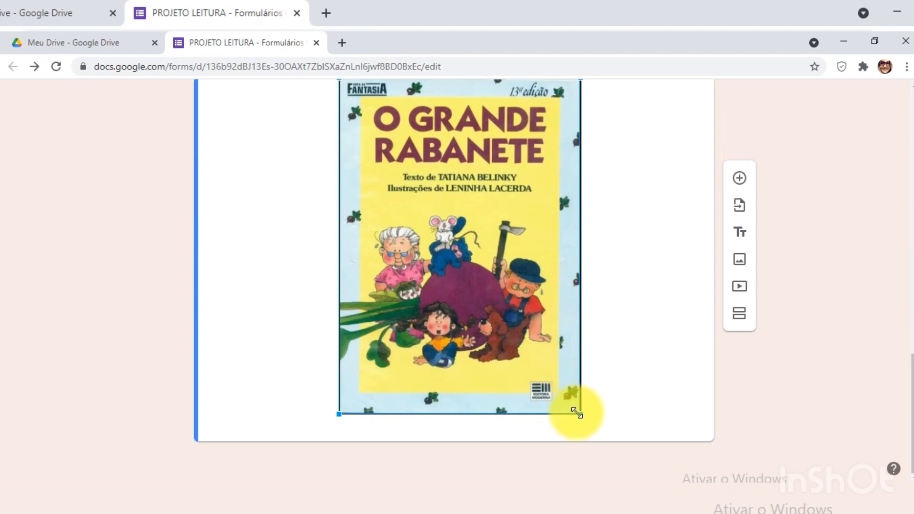
left_click_drag(580, 413, 526, 276)
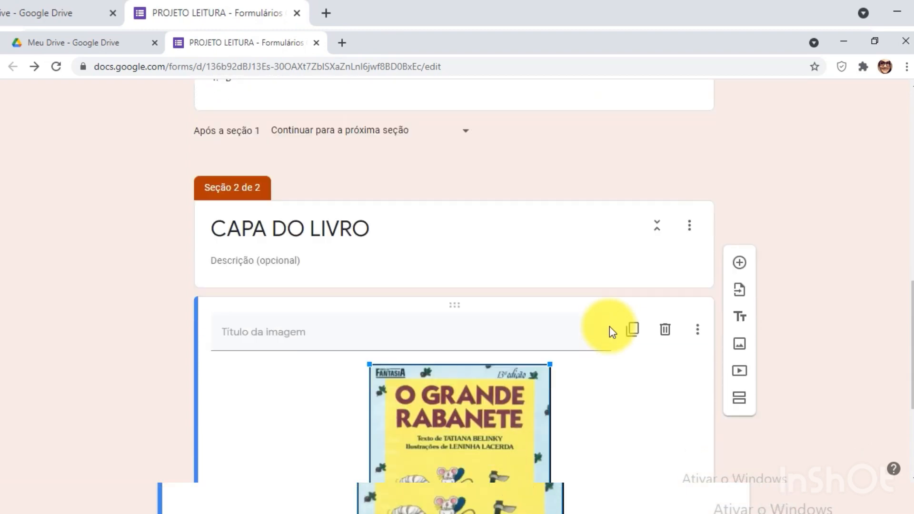
scroll(609, 328, "down", 4)
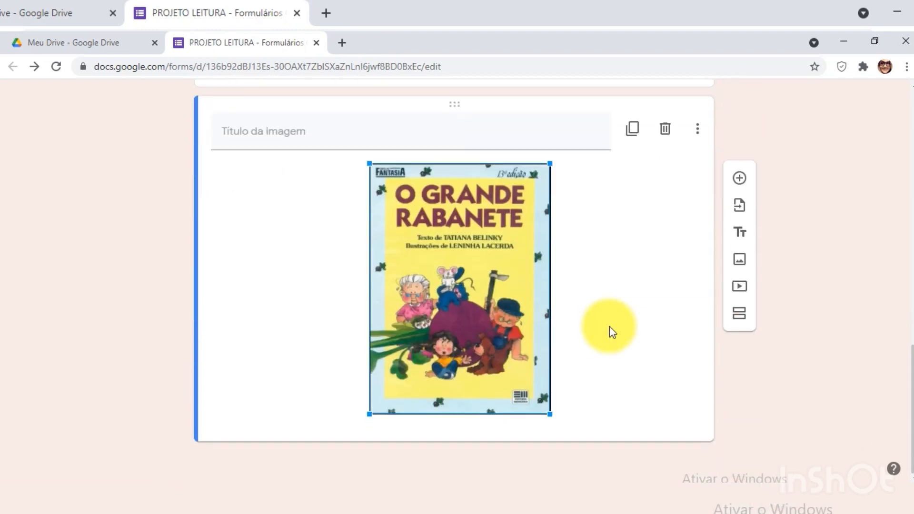
scroll(610, 329, "up", 1)
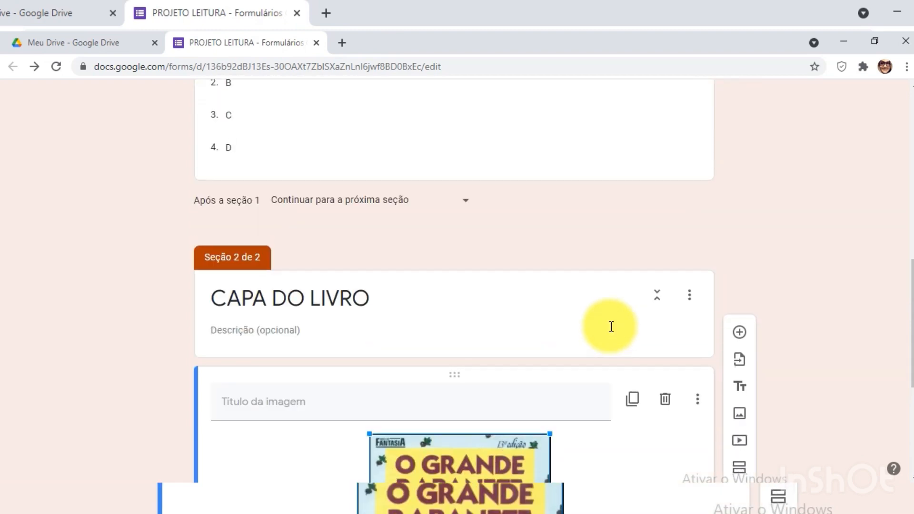
scroll(611, 329, "down", 5)
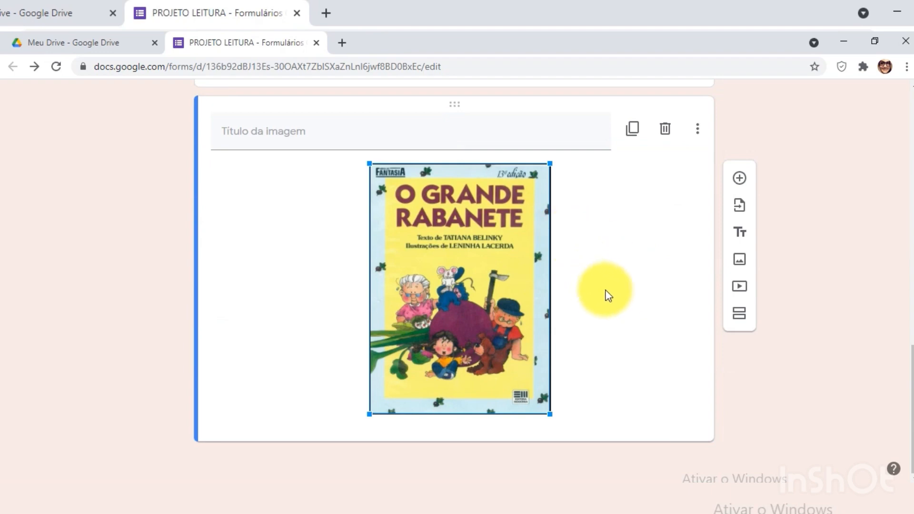
Title the book-cover image OBSERVE A CAPA ATENTAMENTE
scroll(579, 311, "up", 3)
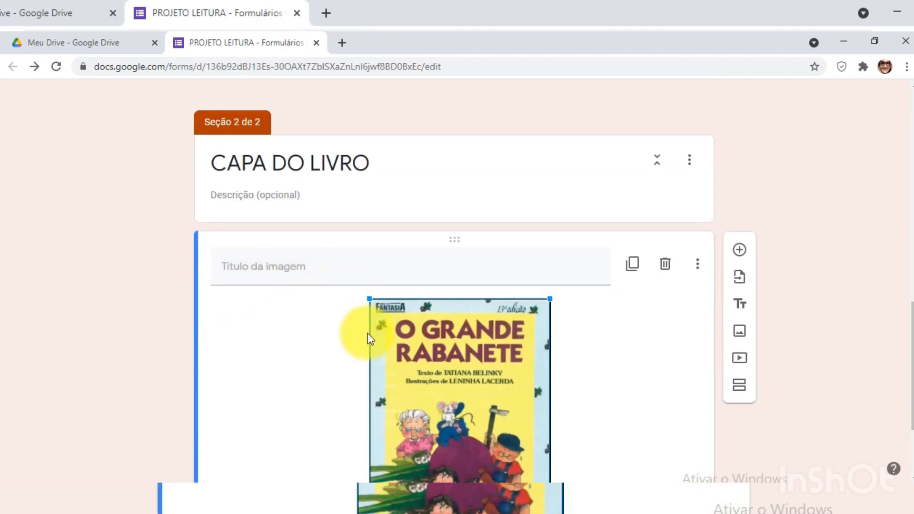
scroll(402, 340, "down", 2)
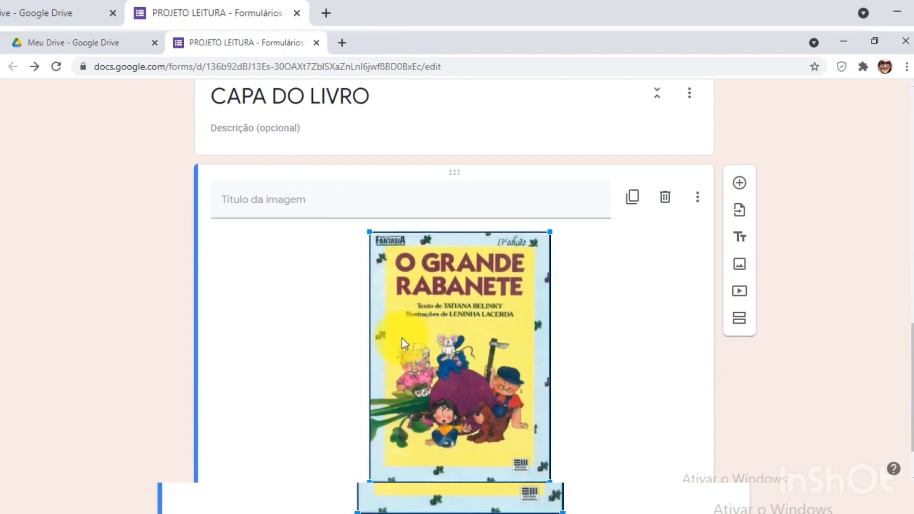
left_click(342, 207)
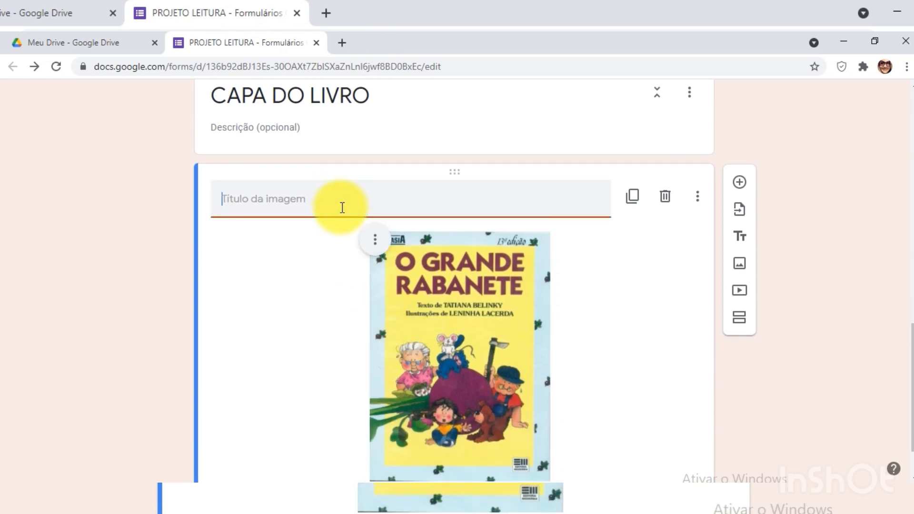
type("OB")
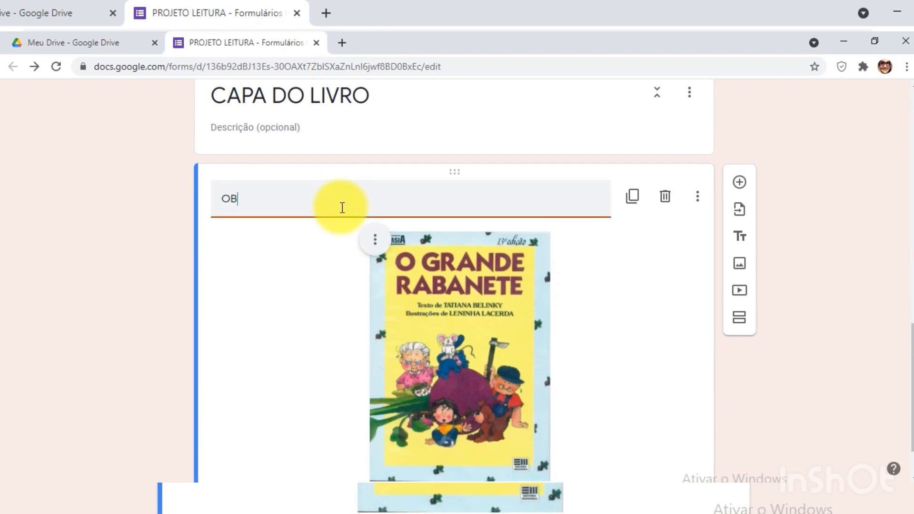
type("SERVE A CAPA")
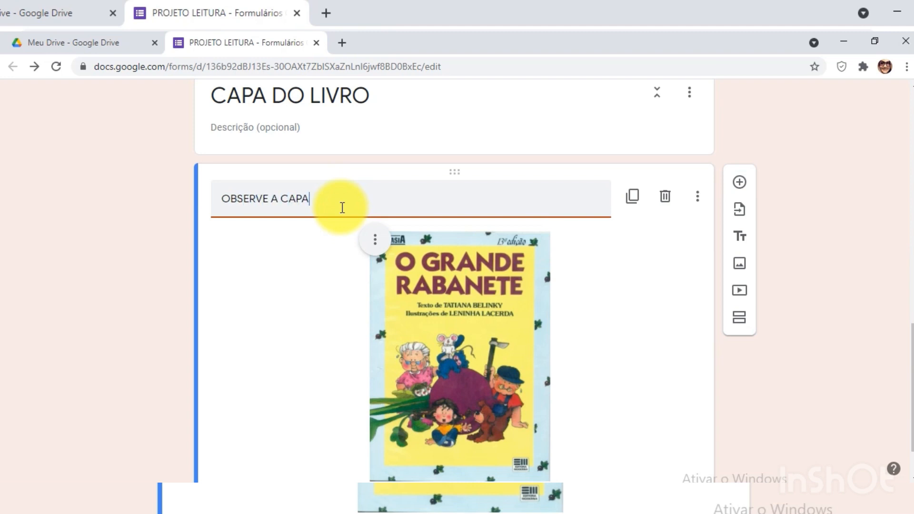
type(" ATENTAMENTE")
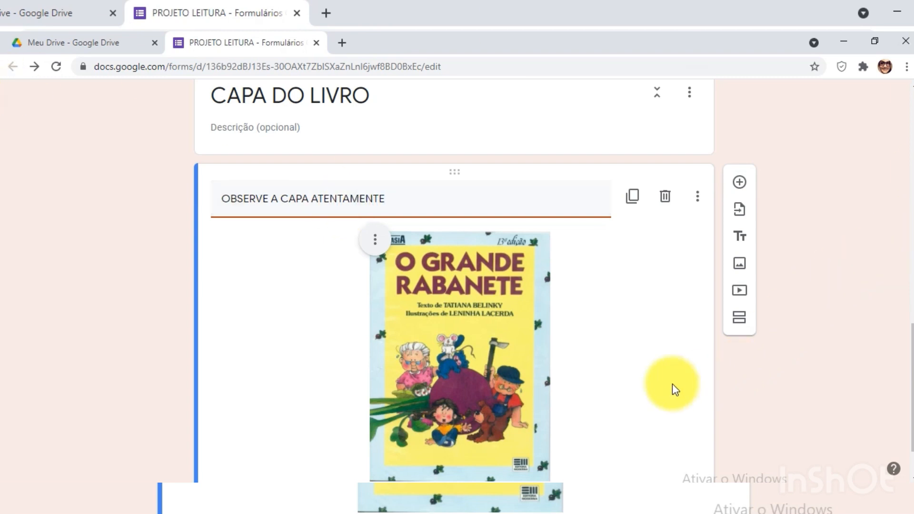
Add a question below the cover image reading QUAL FOI O SEU PERSONAGEM PREFERIDO? and set its type to Múltipla escolha
scroll(657, 385, "down", 1)
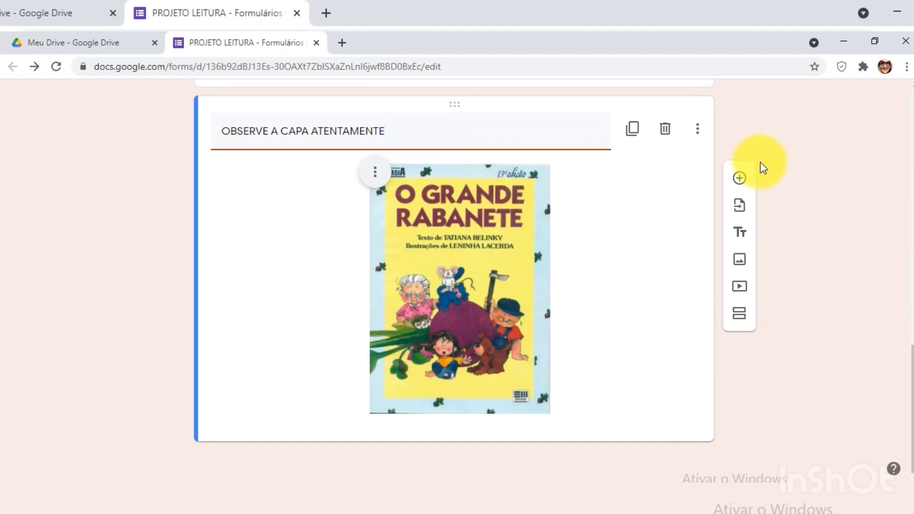
left_click(739, 177)
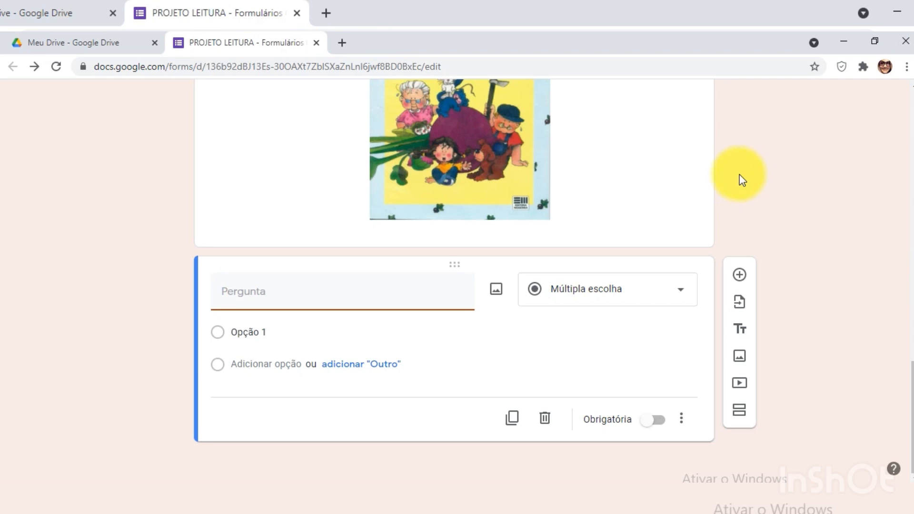
type("QUAL FOI O SEU ")
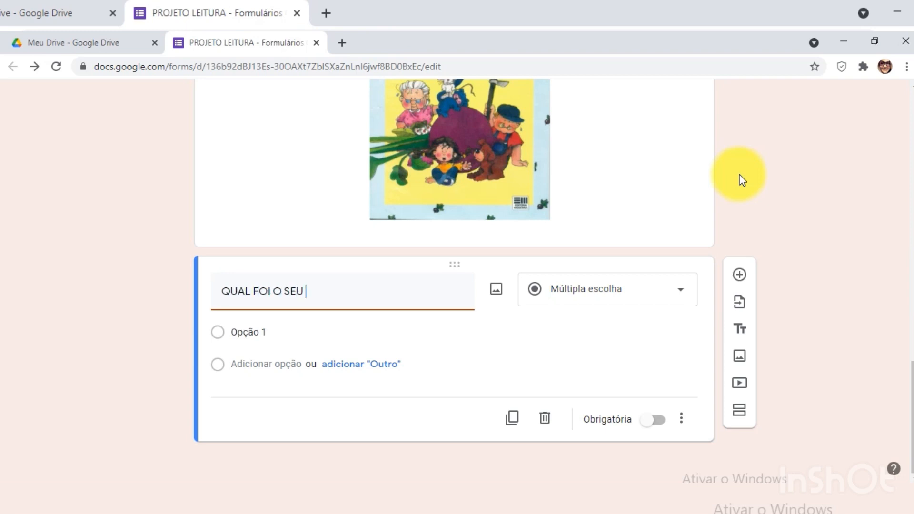
type("PERSO")
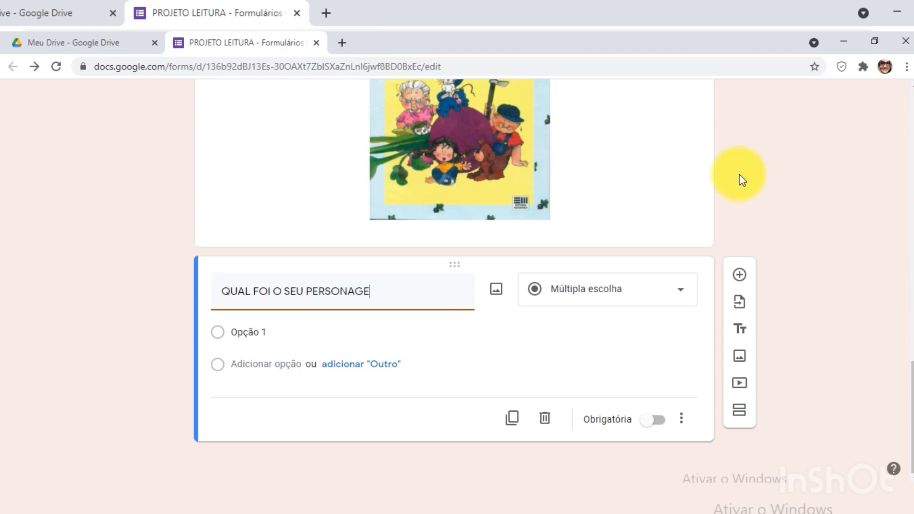
type("NAGEM PREFERIDO?")
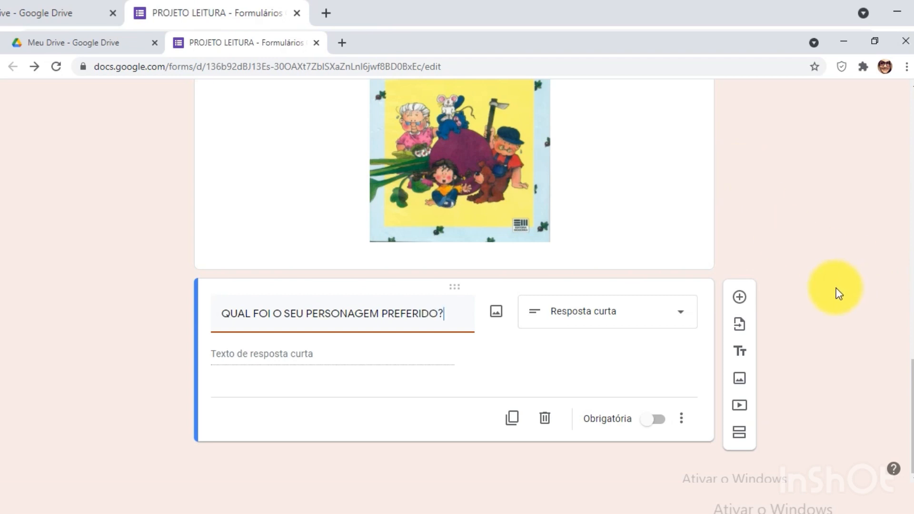
left_click(681, 319)
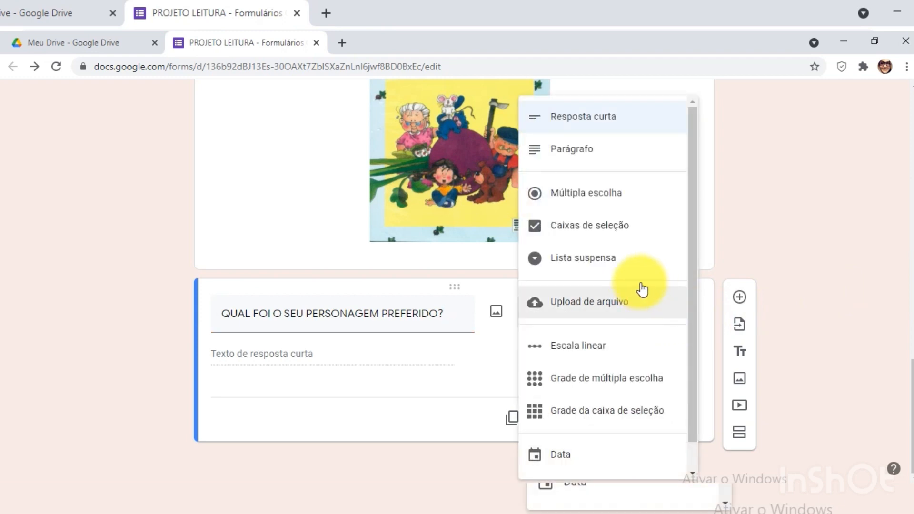
left_click(590, 200)
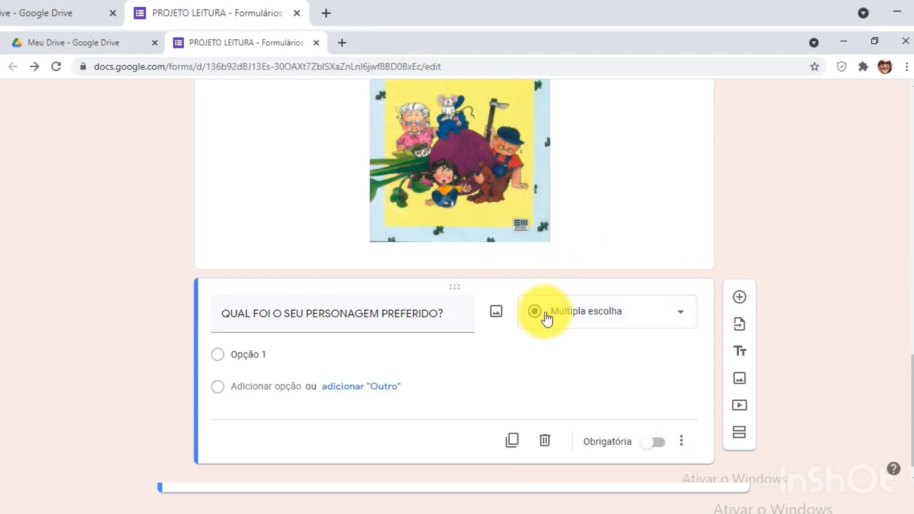
Enter VOVÓ, VOVÔ and GATO as the first three answer options of the favourite-character question
scroll(548, 319, "down", 1)
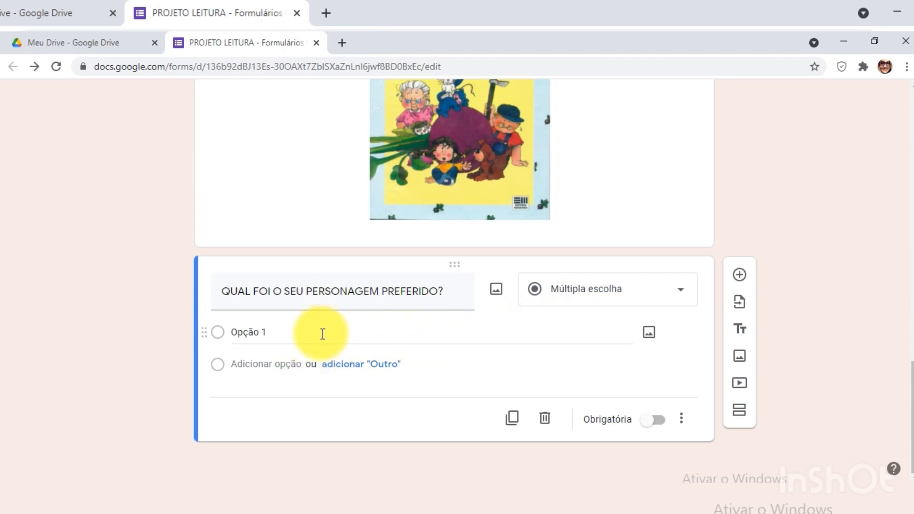
left_click(315, 333)
type("VOVÓ")
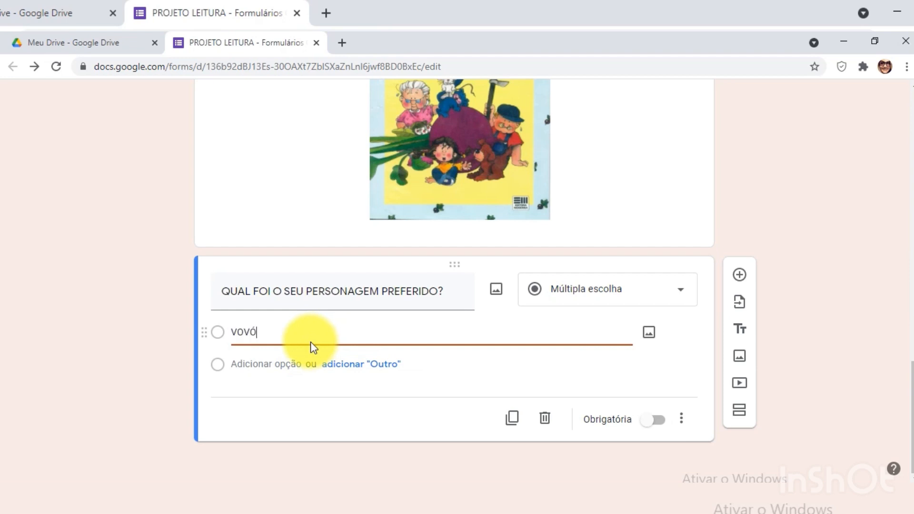
key("Return")
type("VO")
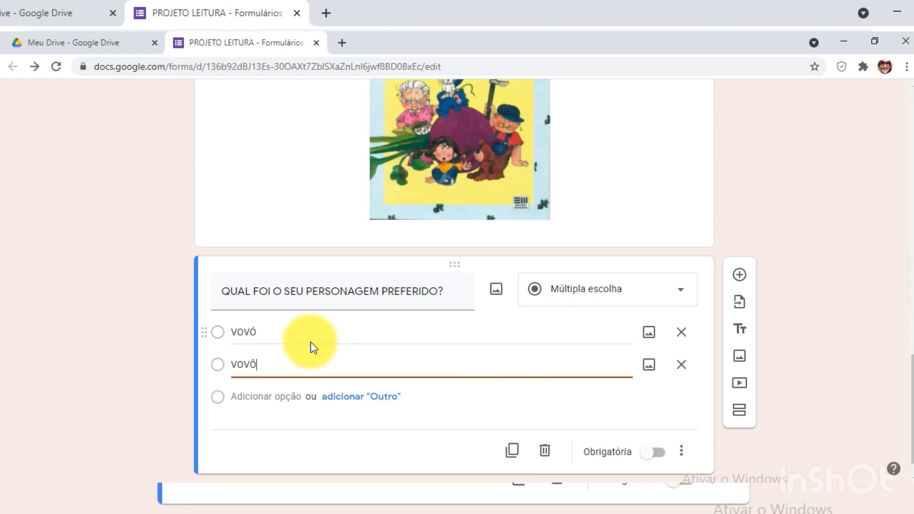
key("Return")
type("GA")
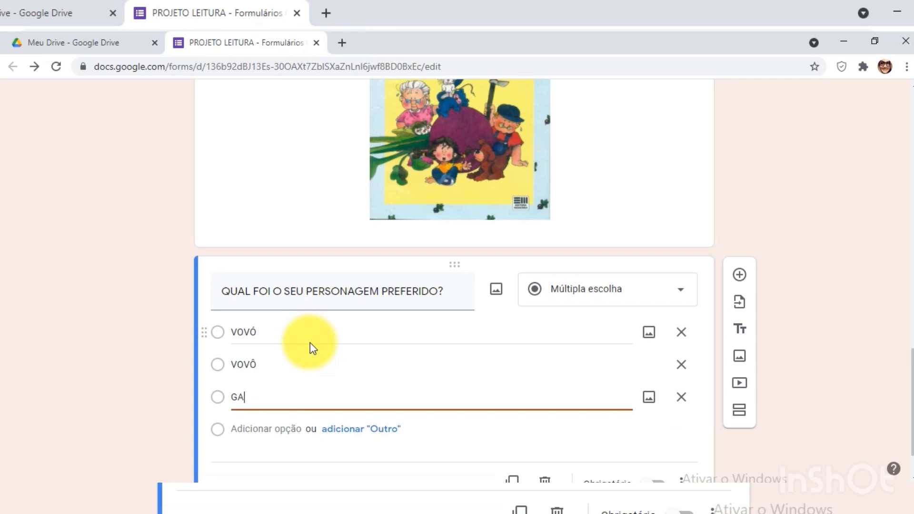
type("TO")
key("Return")
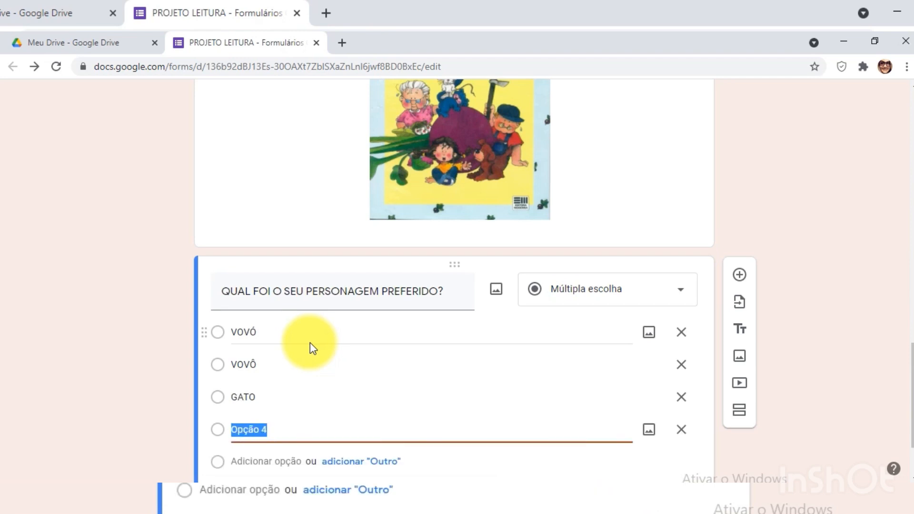
Add CACHORRO, RATO and NETA as the remaining answer options of the favourite-character question
type("CACH")
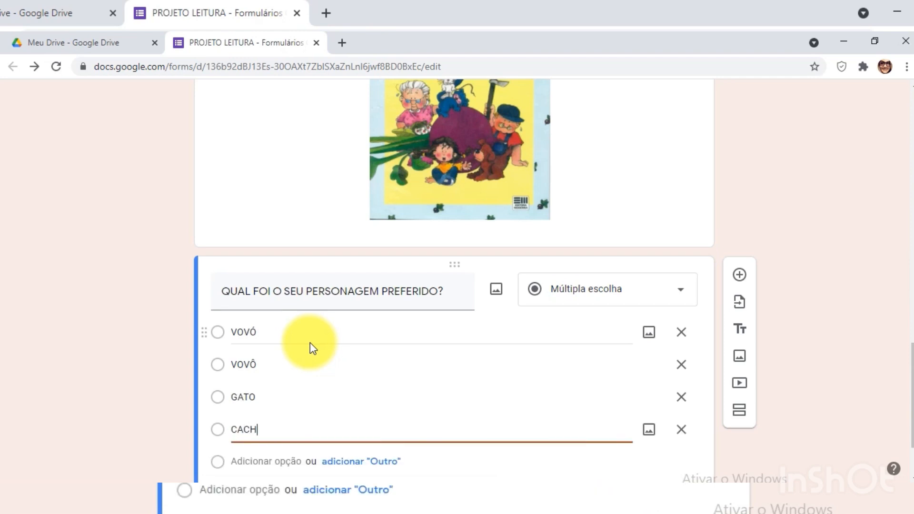
type("ORRO")
key("Return")
type("RATO")
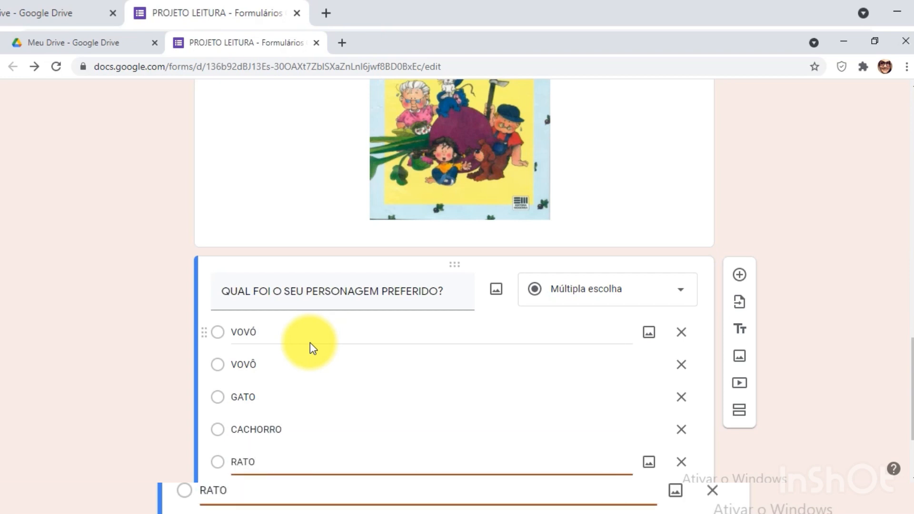
key("Return")
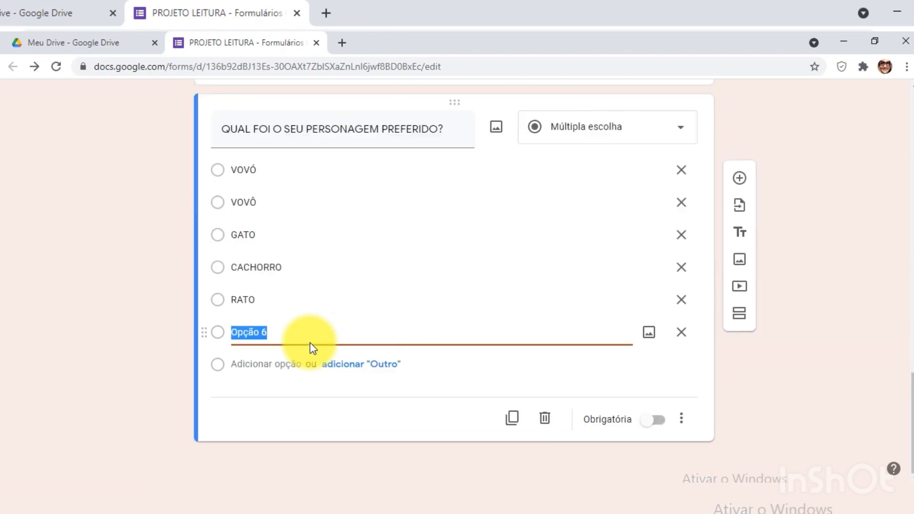
type("NETA")
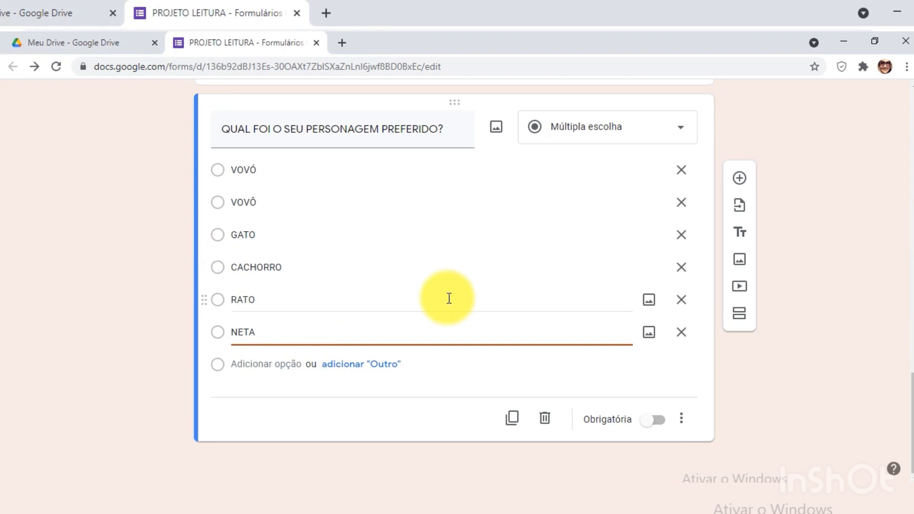
Choose the image file Rabanete grande from the Downloads folder to upload to the favourite-character question
left_click(496, 128)
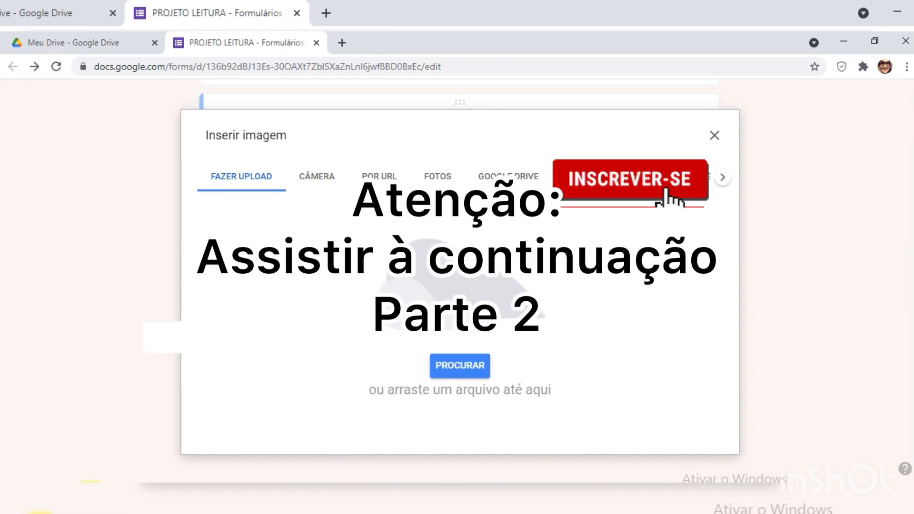
left_click(452, 375)
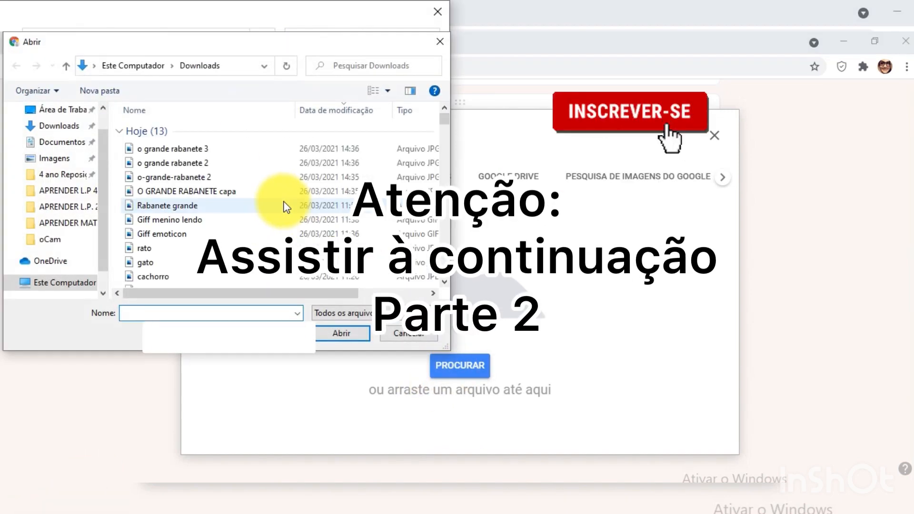
left_click(188, 205)
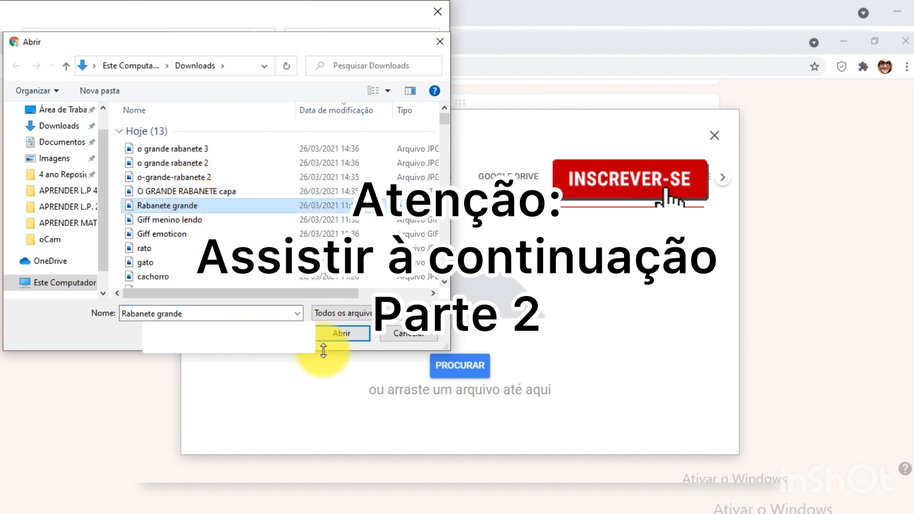